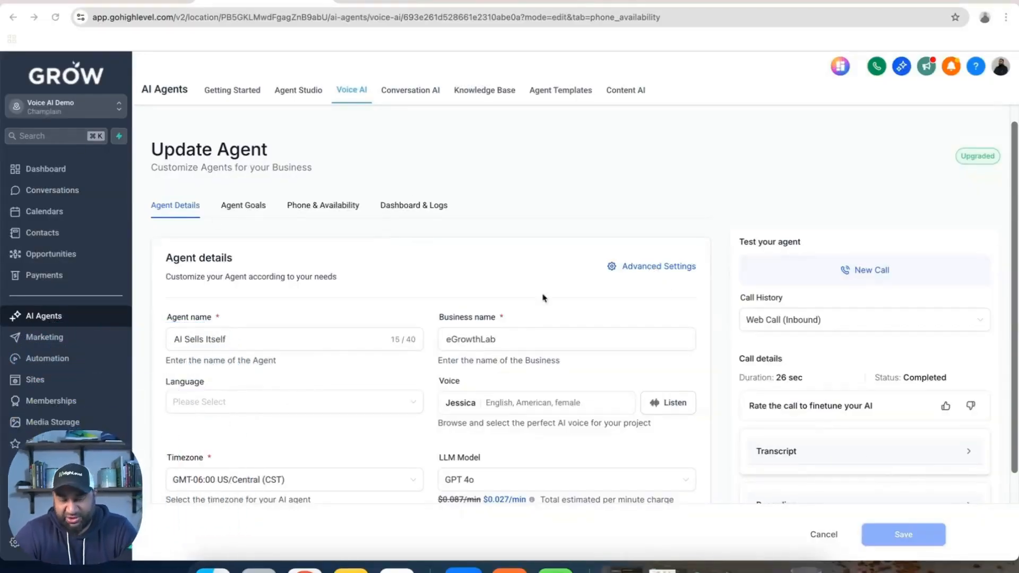
# - Set the voice agent's Interruption Sensitivity to 0.40 in its advanced settings and save the change
pyautogui.click(647, 267)
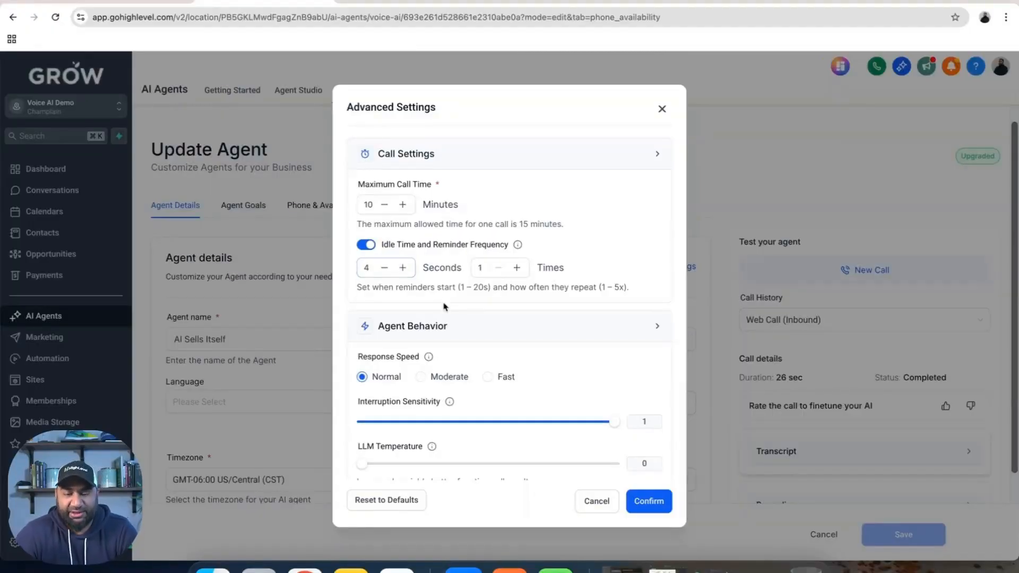
pyautogui.scroll(-5, 441, 321)
pyautogui.scroll(1, 452, 243)
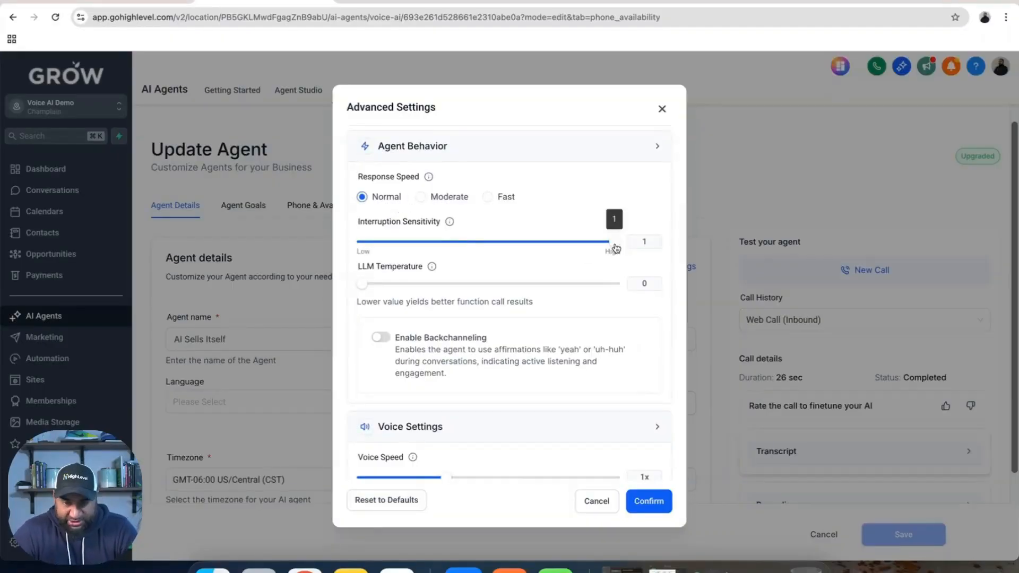
pyautogui.moveTo(614, 242); pyautogui.dragTo(463, 235)
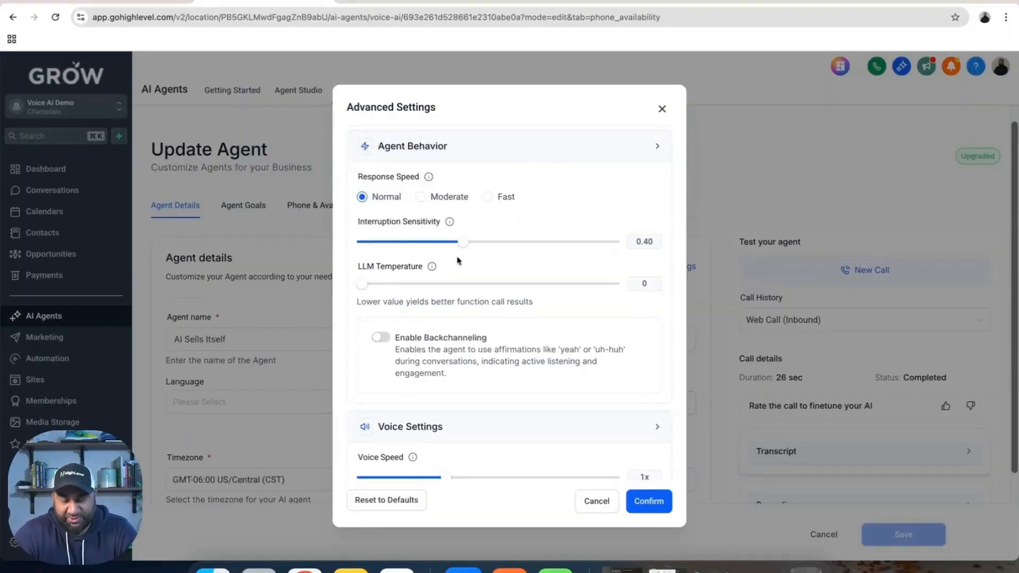
pyautogui.click(644, 504)
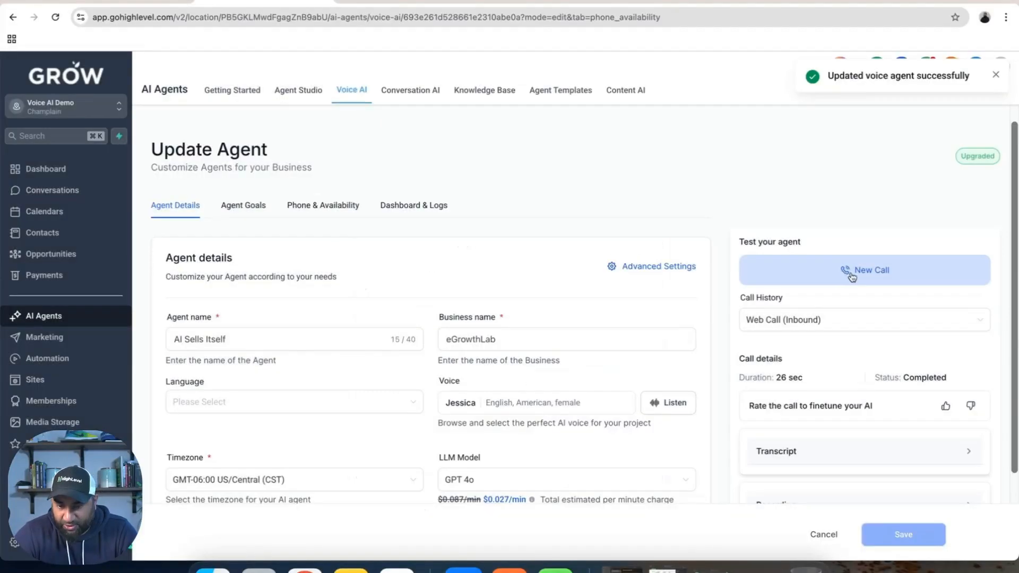
# - Set the agent's Response Speed to Fast and Interruption Sensitivity to 0 in the advanced settings, and save
pyautogui.click(658, 268)
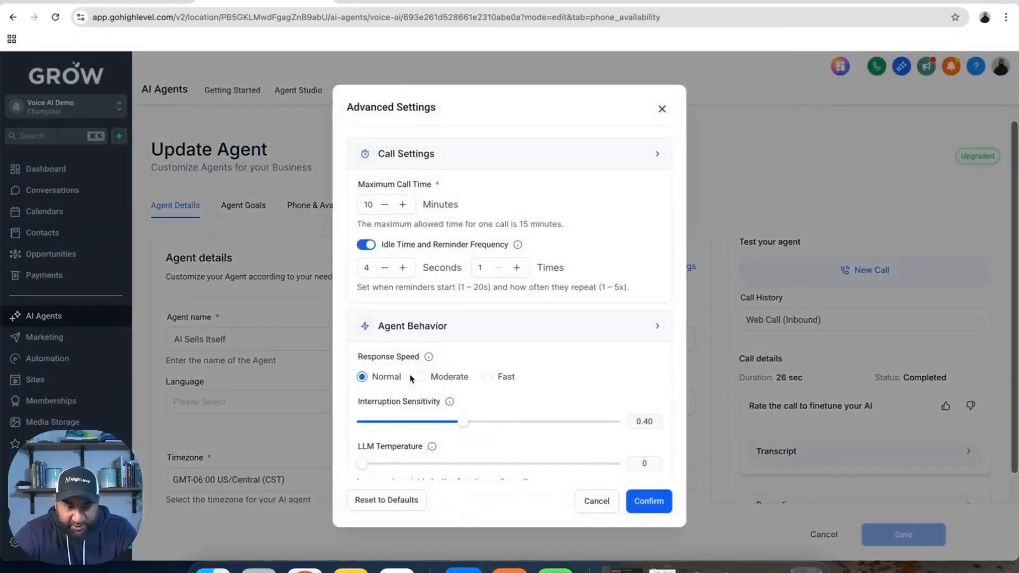
pyautogui.scroll(-2, 470, 315)
pyautogui.click(486, 318)
pyautogui.scroll(-1, 480, 329)
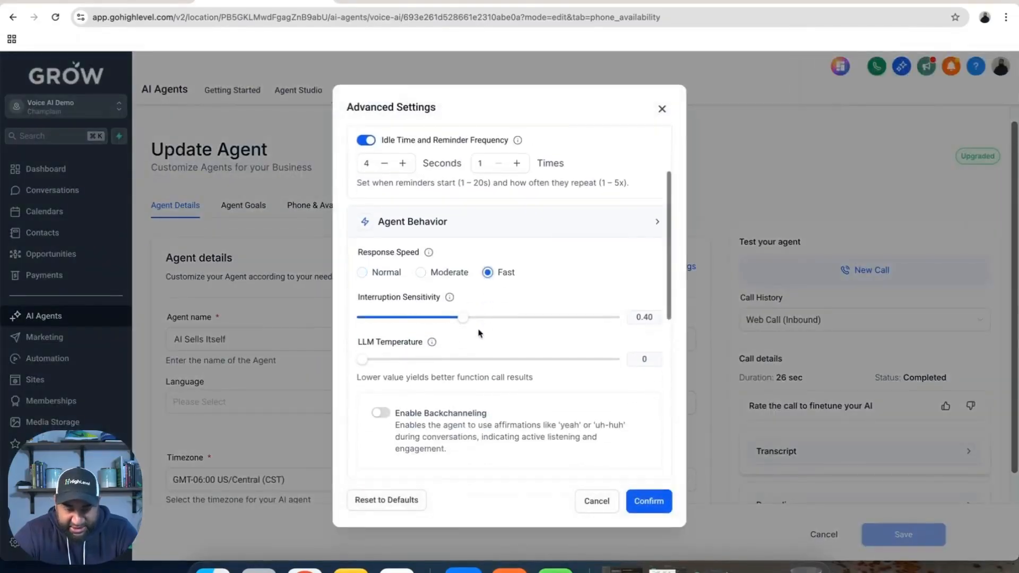
pyautogui.moveTo(463, 316); pyautogui.dragTo(361, 317)
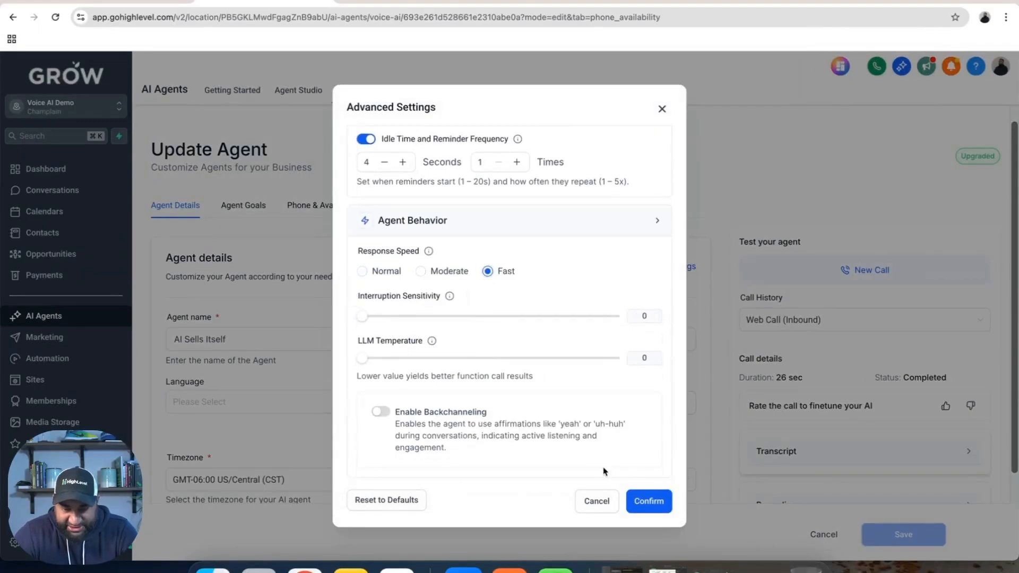
pyautogui.click(655, 506)
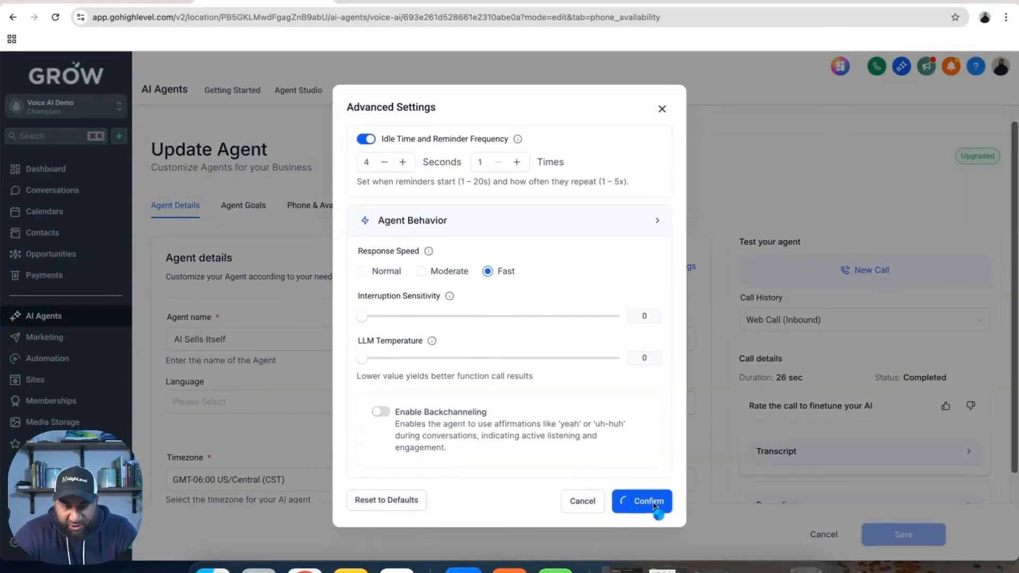
# - Run a test web call with the agent at a lower system volume, and end the call
pyautogui.click(871, 271)
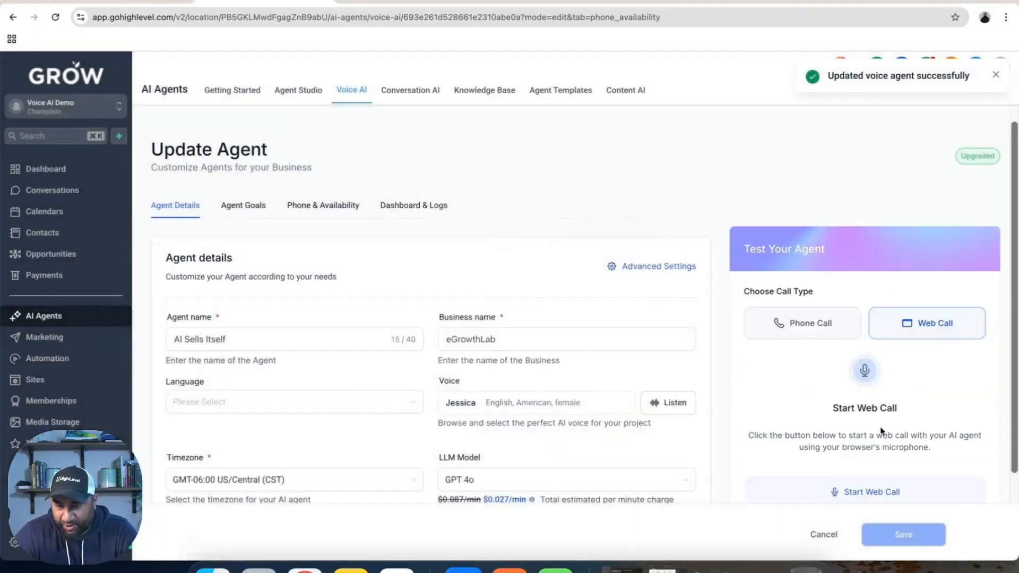
pyautogui.click(822, 493)
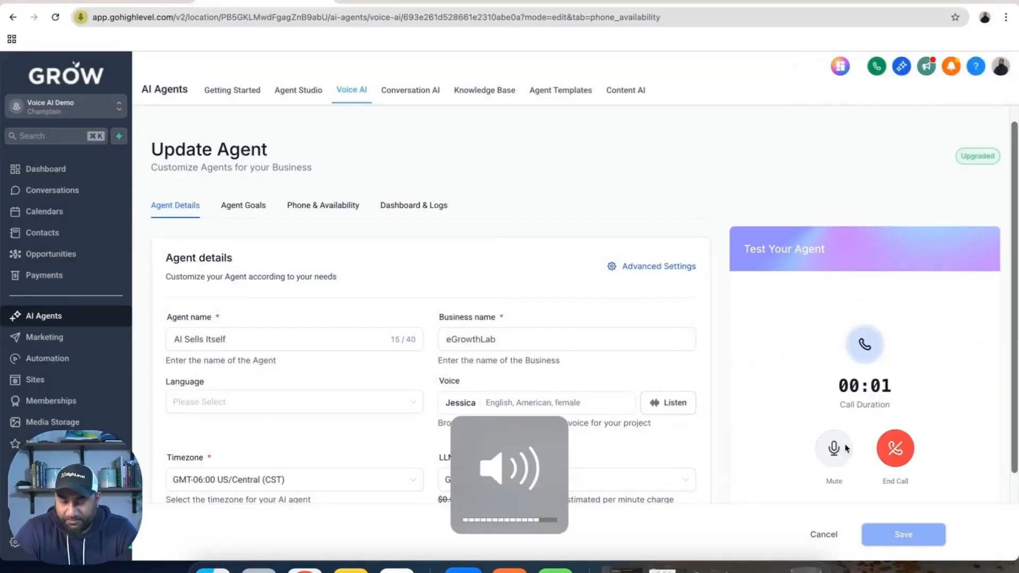
pyautogui.press('XF86AudioLowerVolume')
pyautogui.press('XF86AudioLowerVolume')
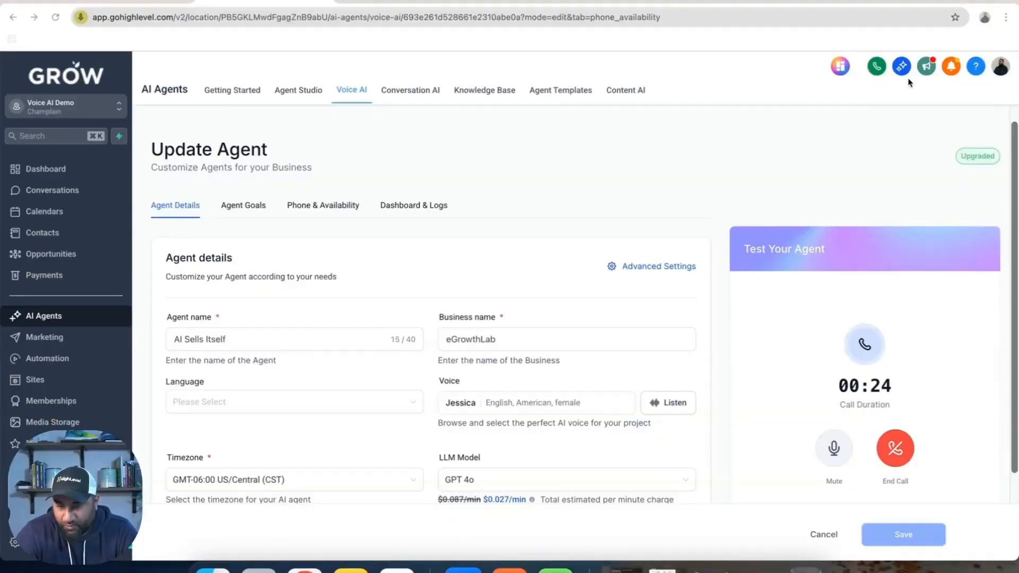
pyautogui.click(902, 459)
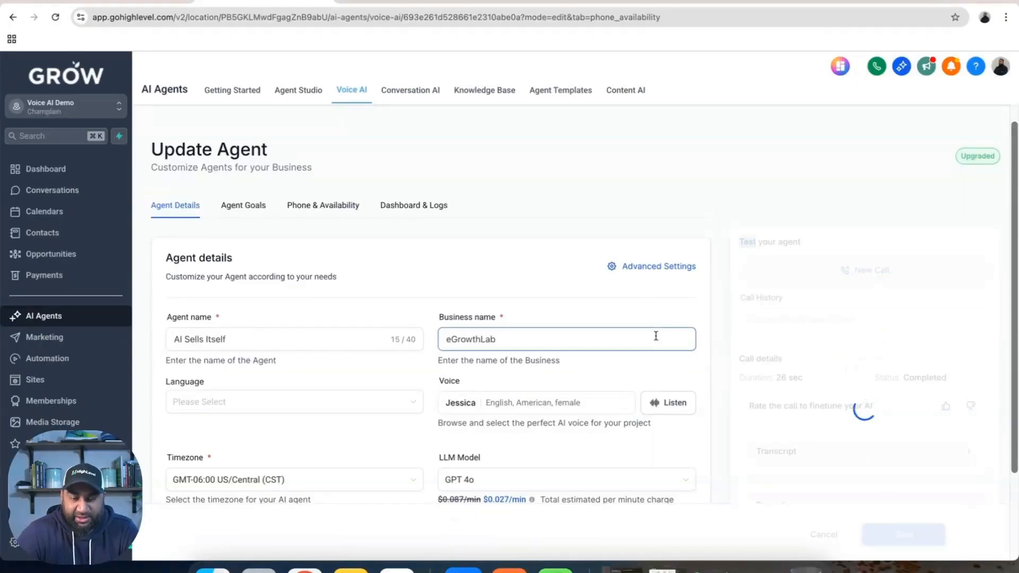
# - Set the agent's Interruption Sensitivity to 1, save it, and try it in a test web call
pyautogui.click(641, 270)
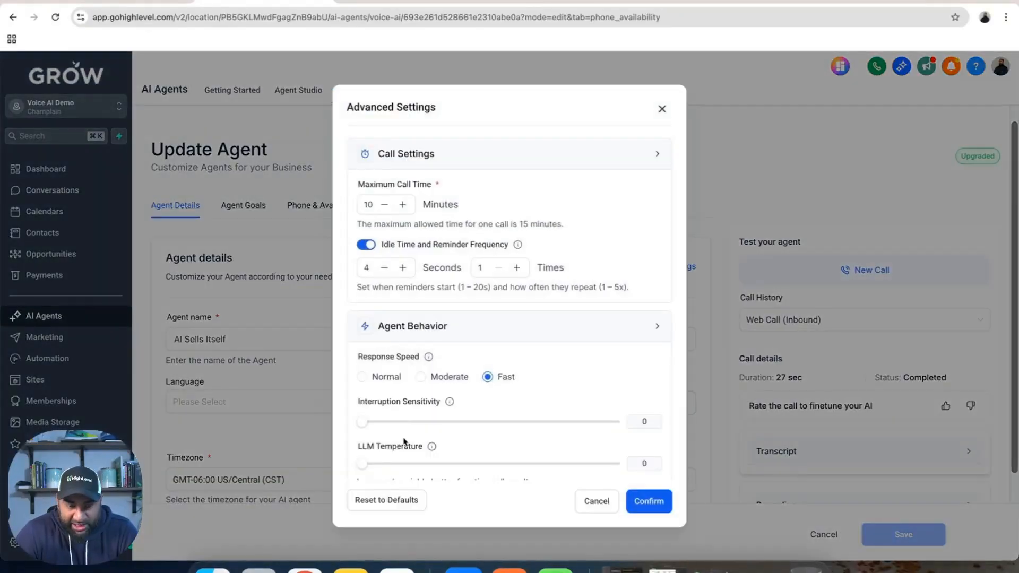
pyautogui.moveTo(362, 423); pyautogui.dragTo(640, 423)
pyautogui.click(661, 501)
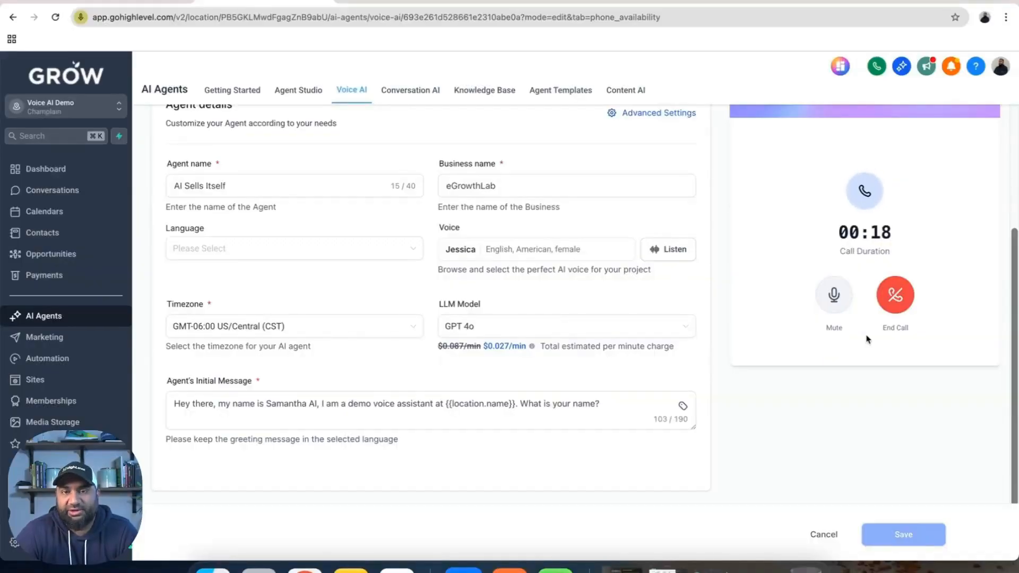
pyautogui.click(897, 296)
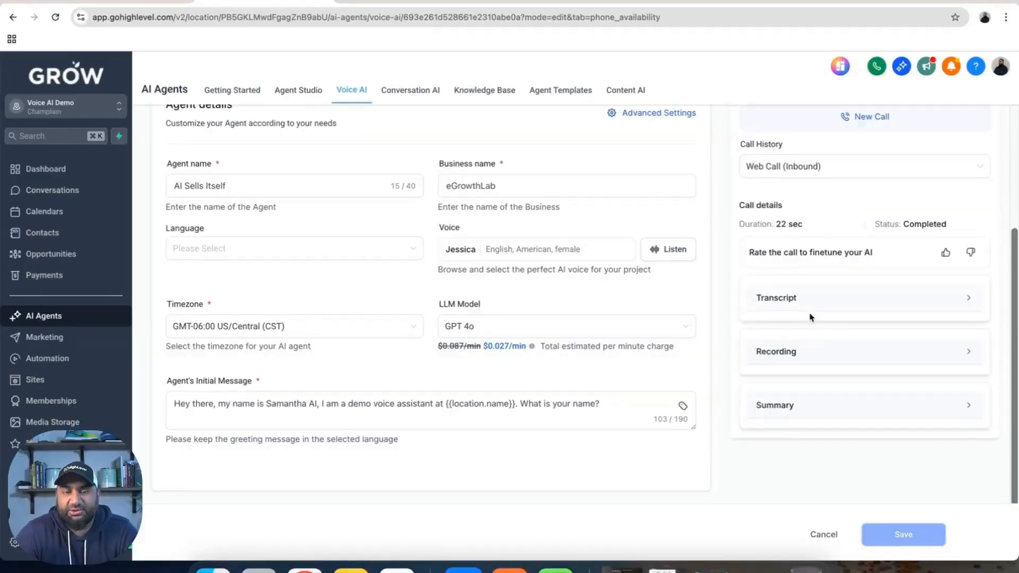
# - Set Interruption Sensitivity to 0.50 and LLM Temperature to 0.55 in the agent's advanced settings
pyautogui.scroll(3, 640, 319)
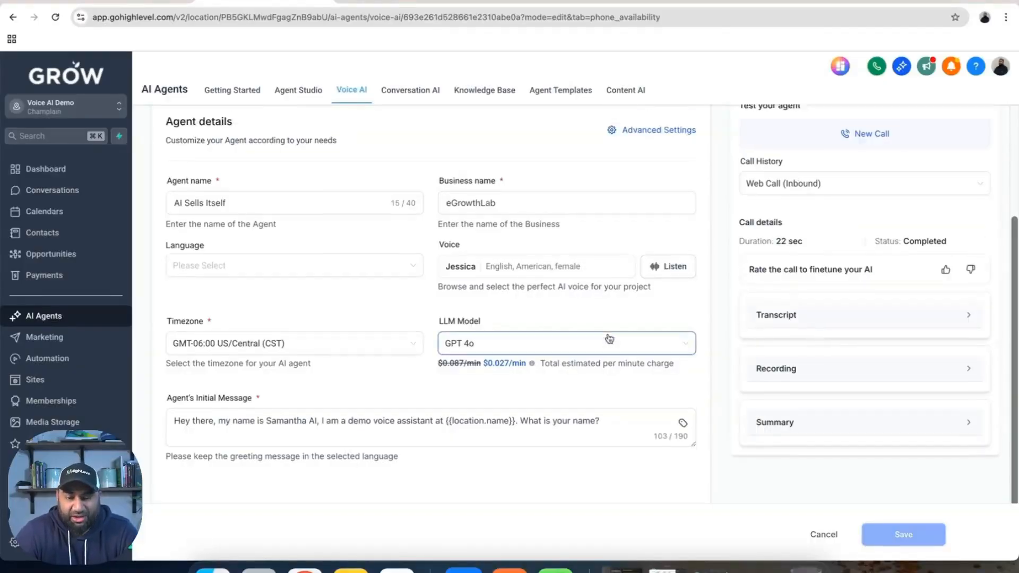
pyautogui.click(658, 219)
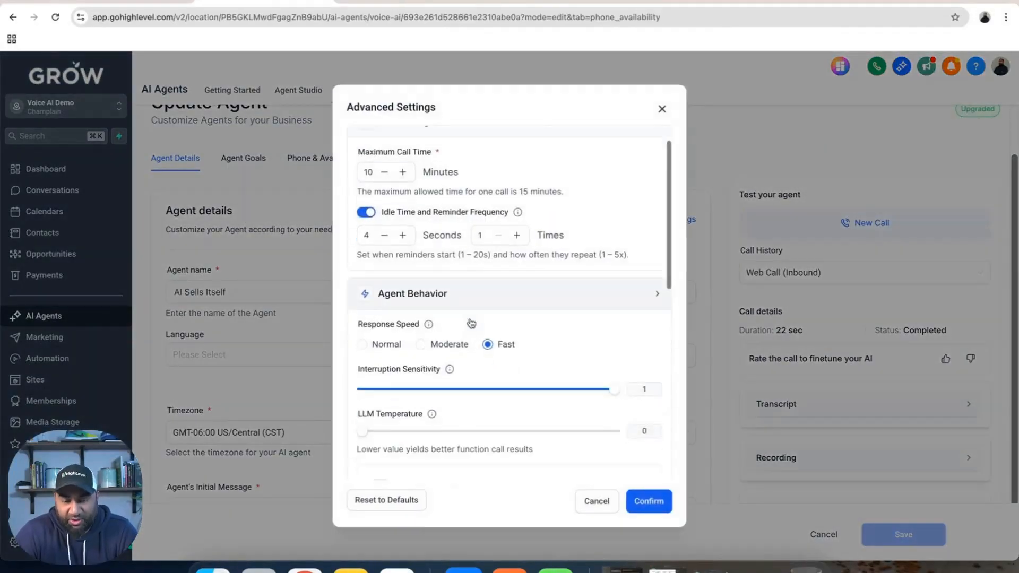
pyautogui.scroll(-3, 475, 327)
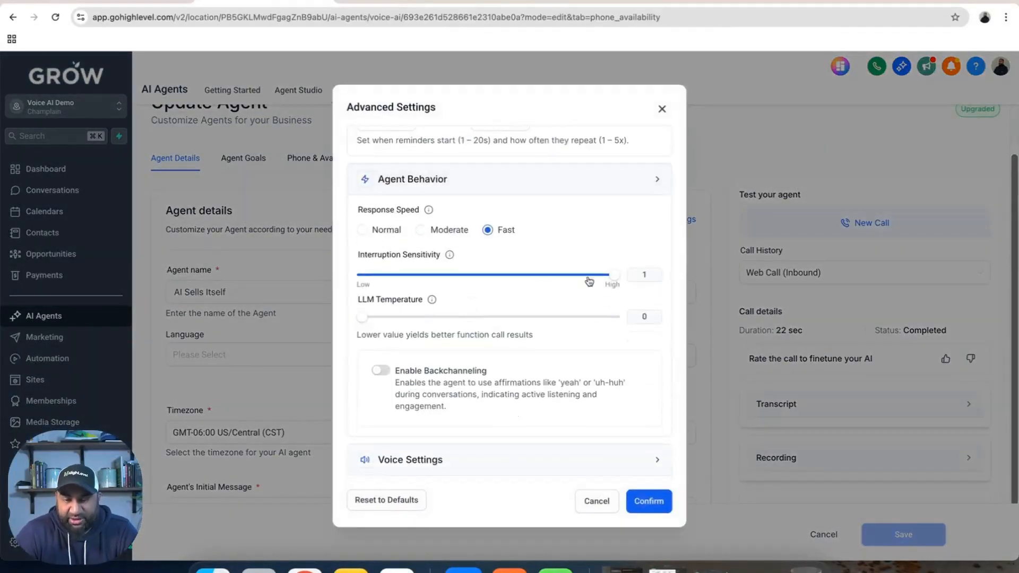
pyautogui.moveTo(613, 275); pyautogui.dragTo(492, 281)
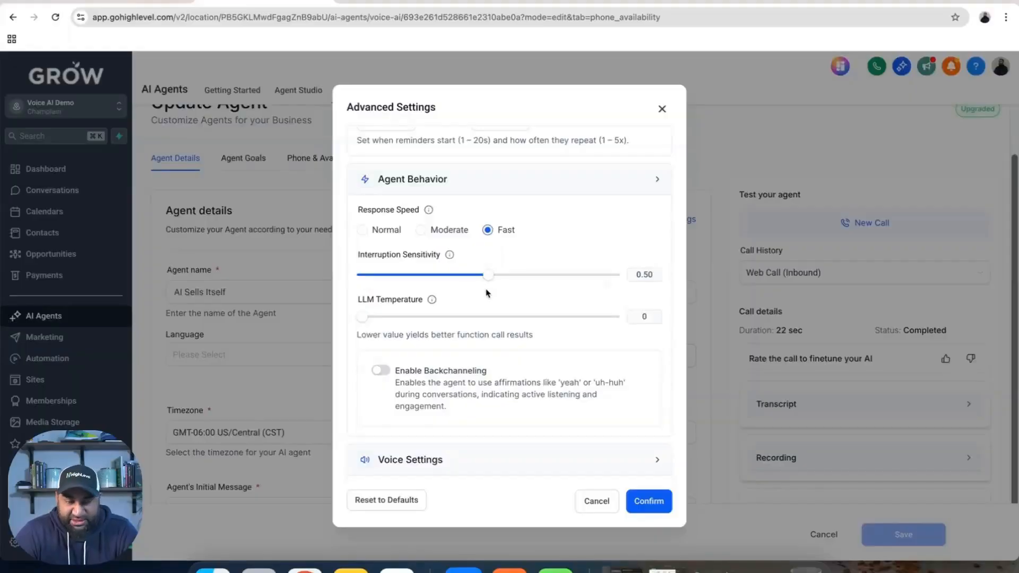
pyautogui.scroll(-3, 489, 283)
pyautogui.moveTo(364, 226)
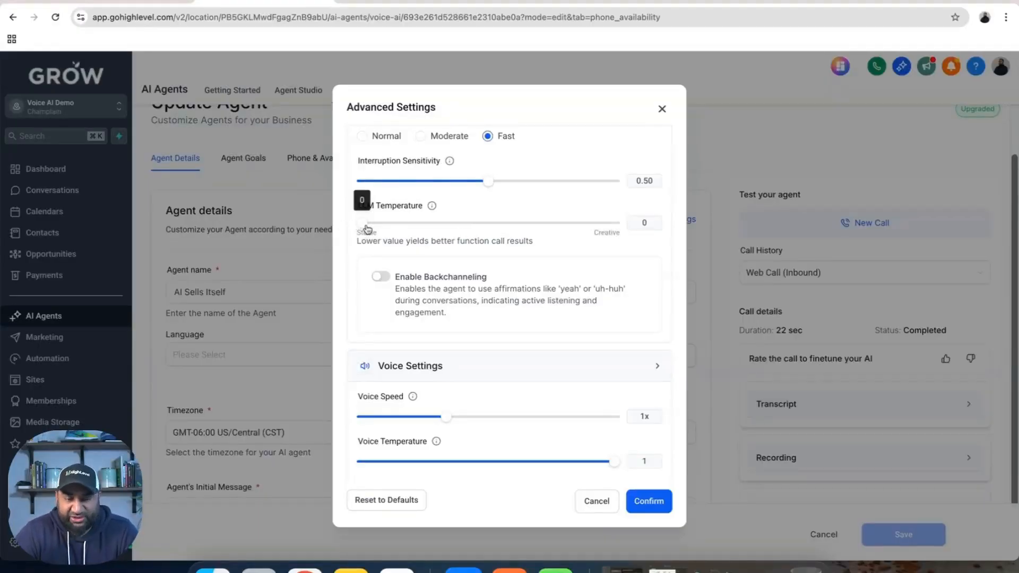
pyautogui.moveTo(363, 224); pyautogui.dragTo(501, 225)
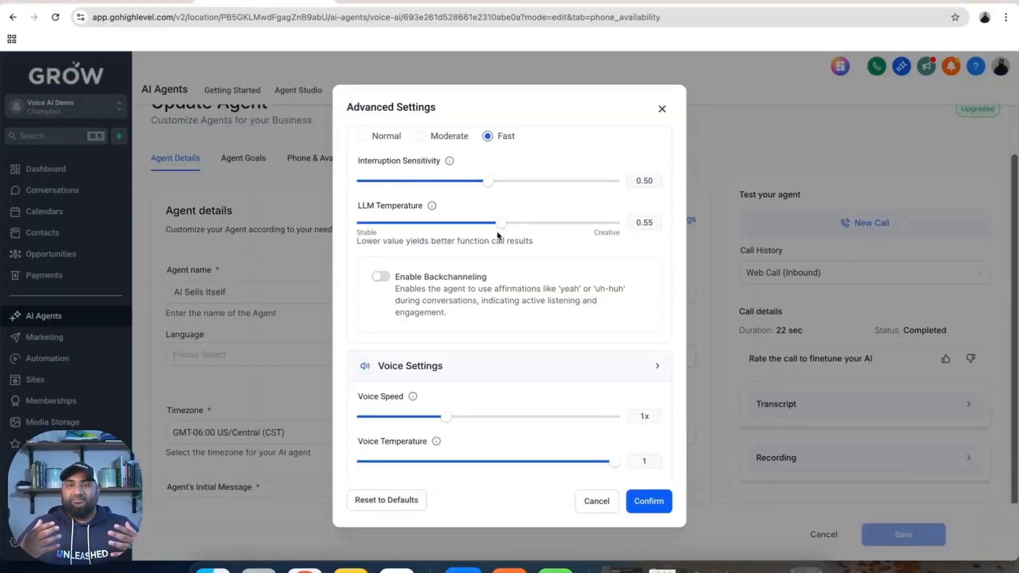
# - Set the Voice Speed to 0.50x and save the agent's advanced settings
pyautogui.scroll(-3, 499, 236)
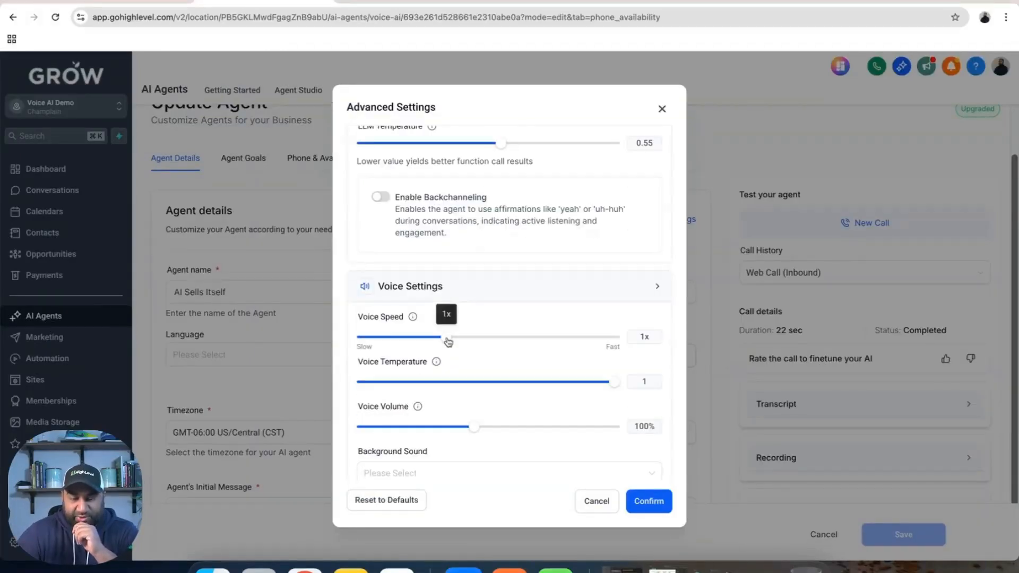
pyautogui.moveTo(447, 342); pyautogui.dragTo(352, 335)
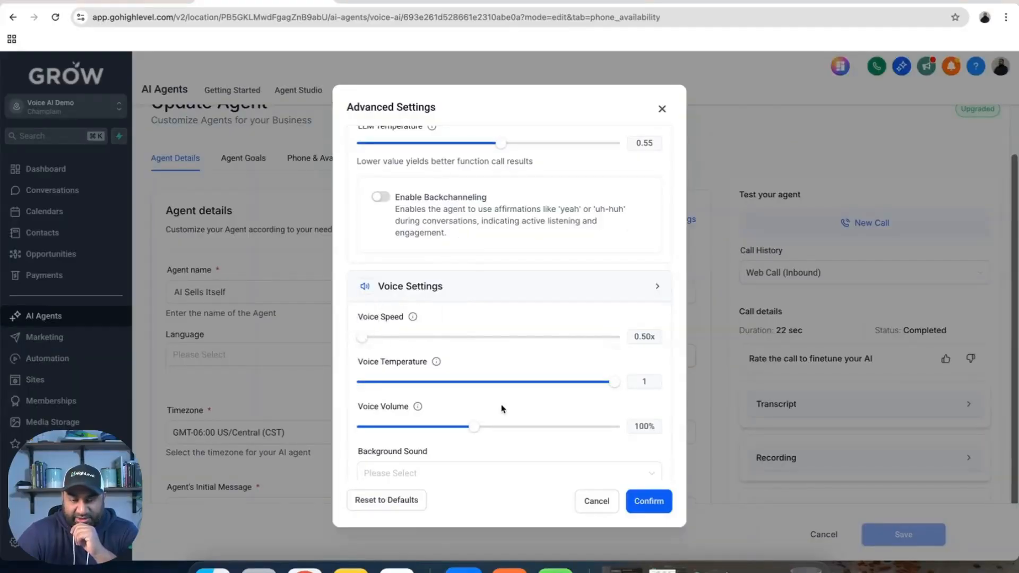
pyautogui.click(647, 500)
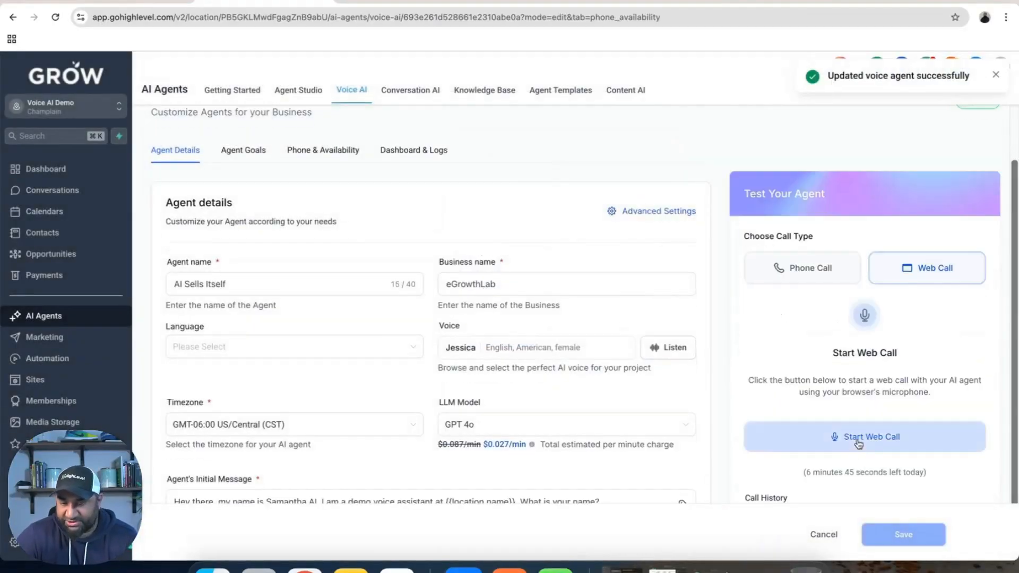
# - Make a short test web call to hear the agent at the slowest voice speed, and end it
pyautogui.click(849, 431)
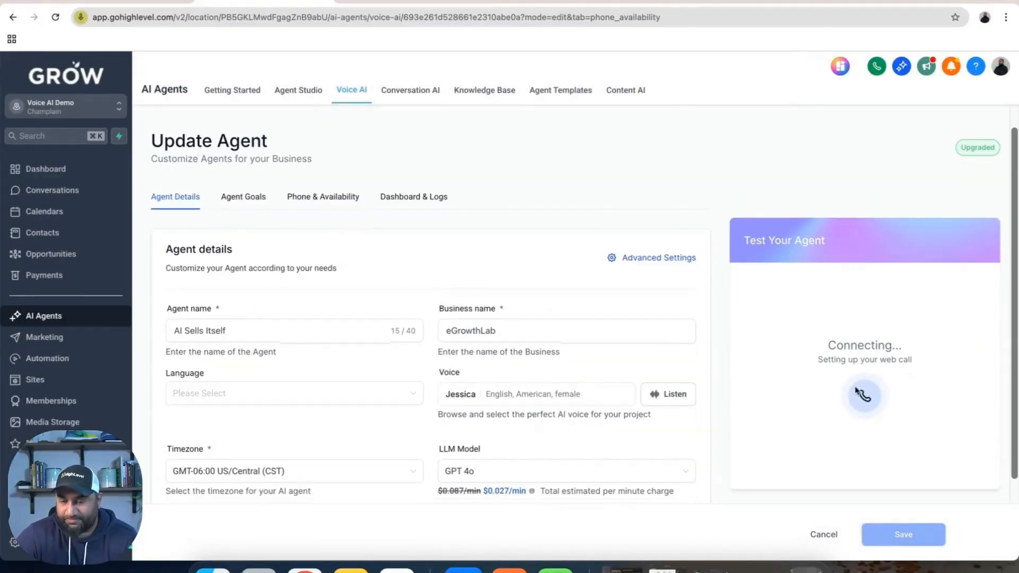
pyautogui.scroll(1, 857, 392)
pyautogui.scroll(-4, 855, 387)
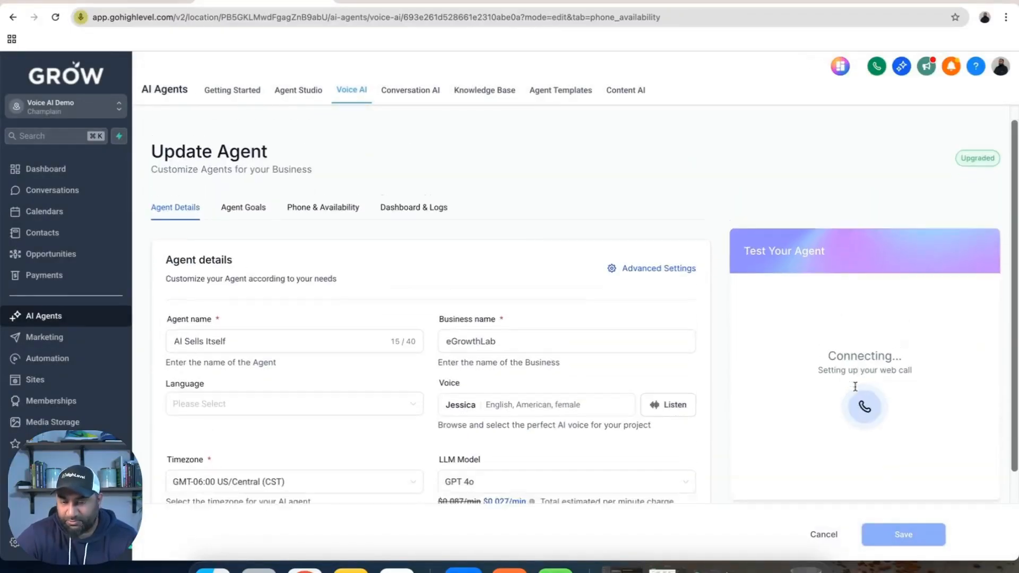
pyautogui.scroll(4, 854, 387)
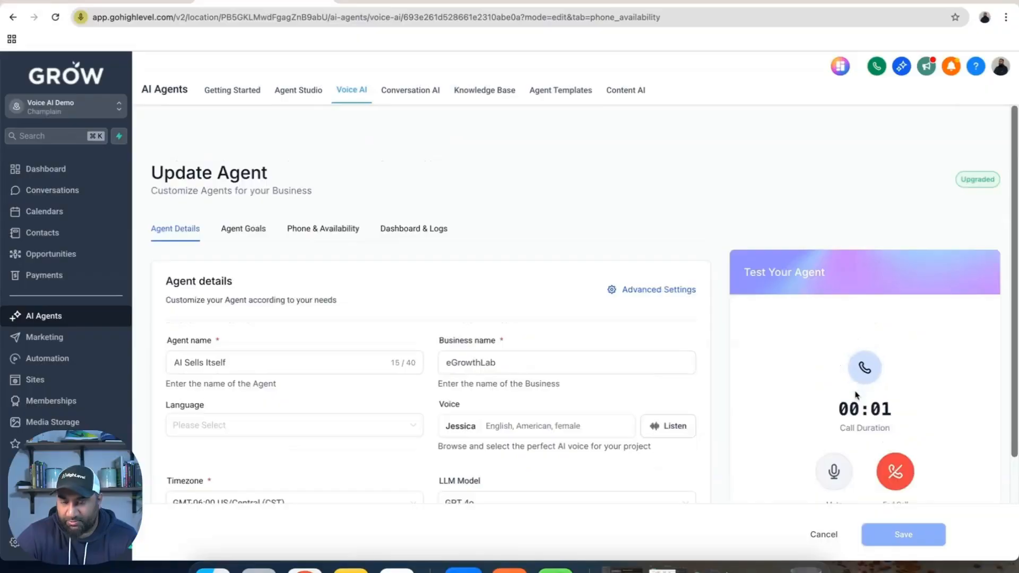
pyautogui.scroll(-3, 855, 393)
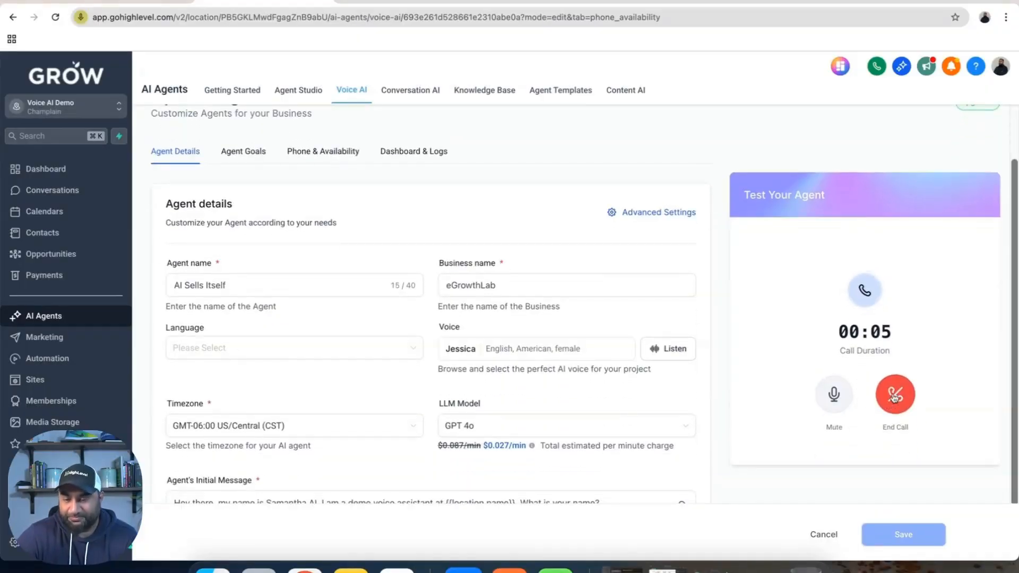
pyautogui.click(895, 395)
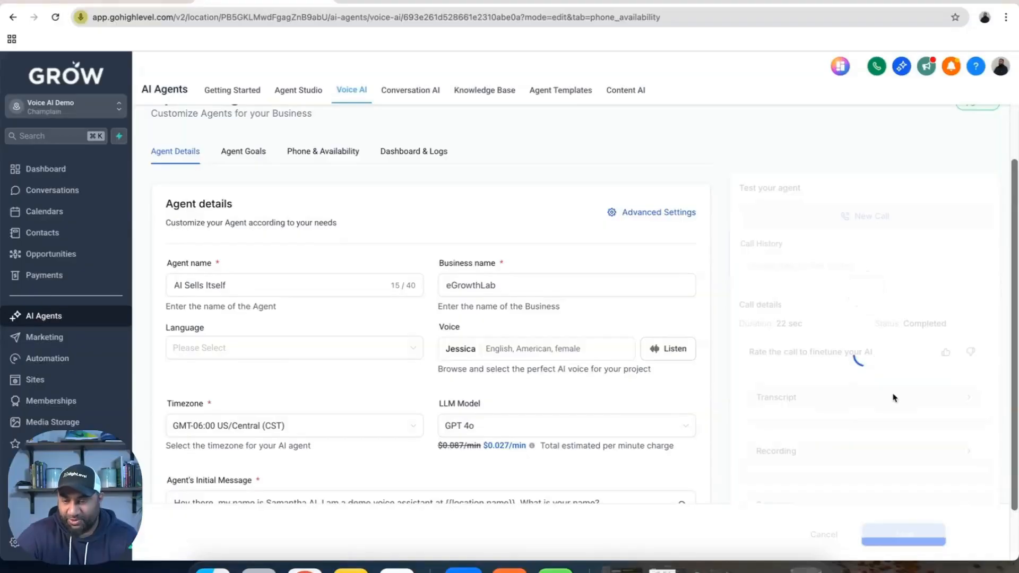
# - Set the agent's Voice Speed to 2x in the advanced settings and save the change
pyautogui.click(666, 214)
pyautogui.scroll(-3, 349, 375)
pyautogui.scroll(-5, 348, 375)
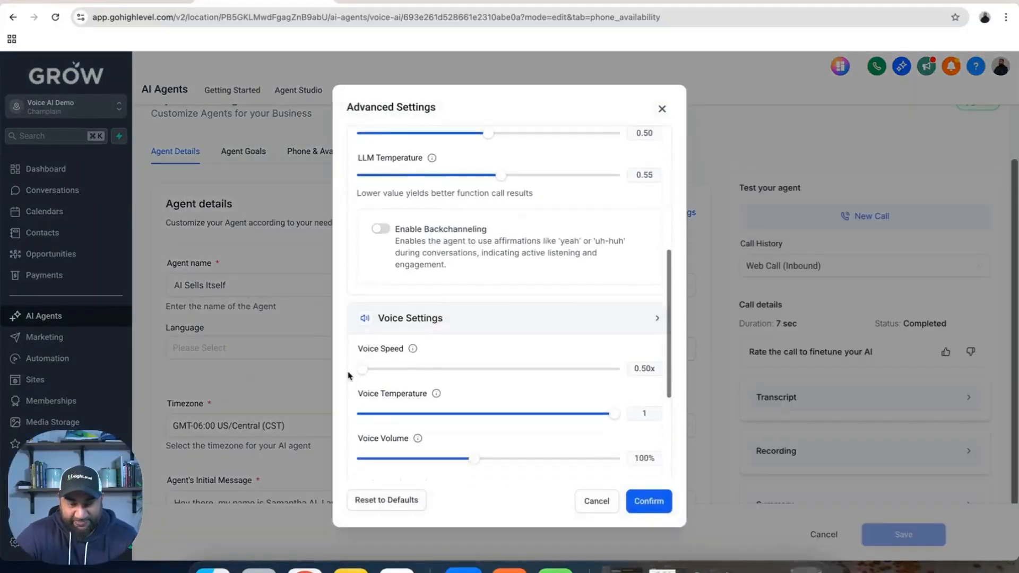
pyautogui.moveTo(358, 287); pyautogui.dragTo(629, 306)
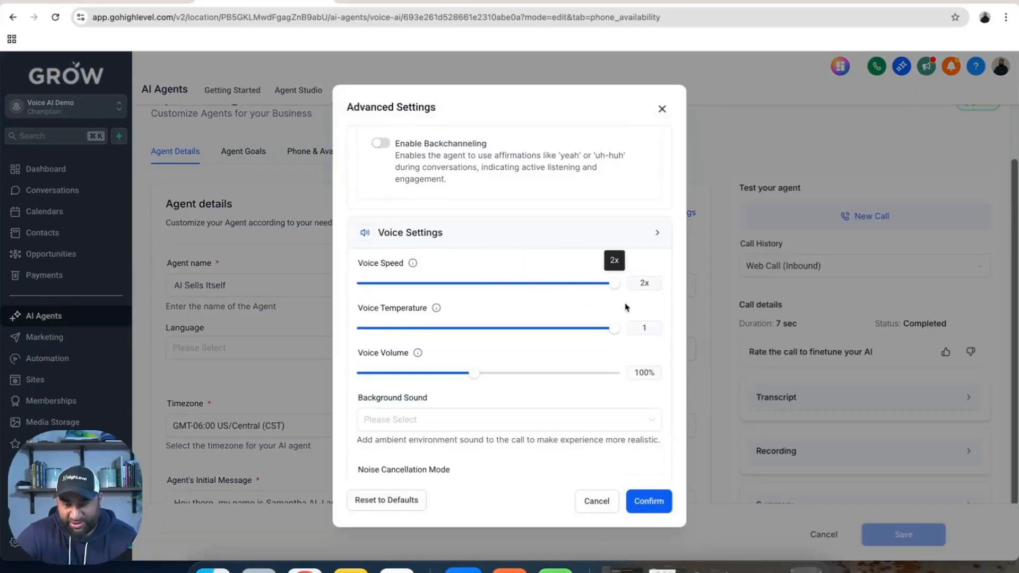
pyautogui.click(648, 501)
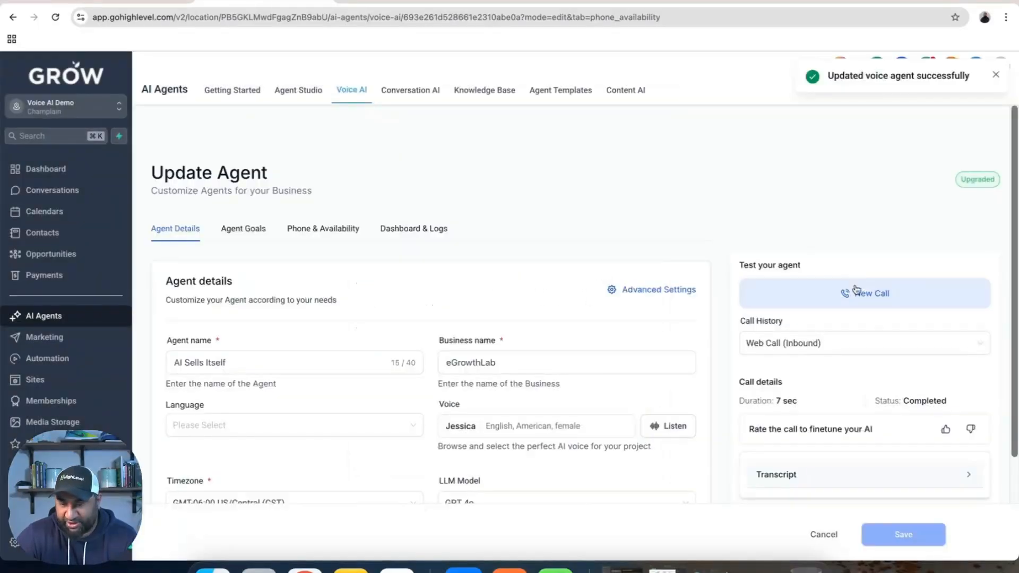
# - Make a short test web call to hear the agent at the fastest voice speed, and end it
pyautogui.click(851, 291)
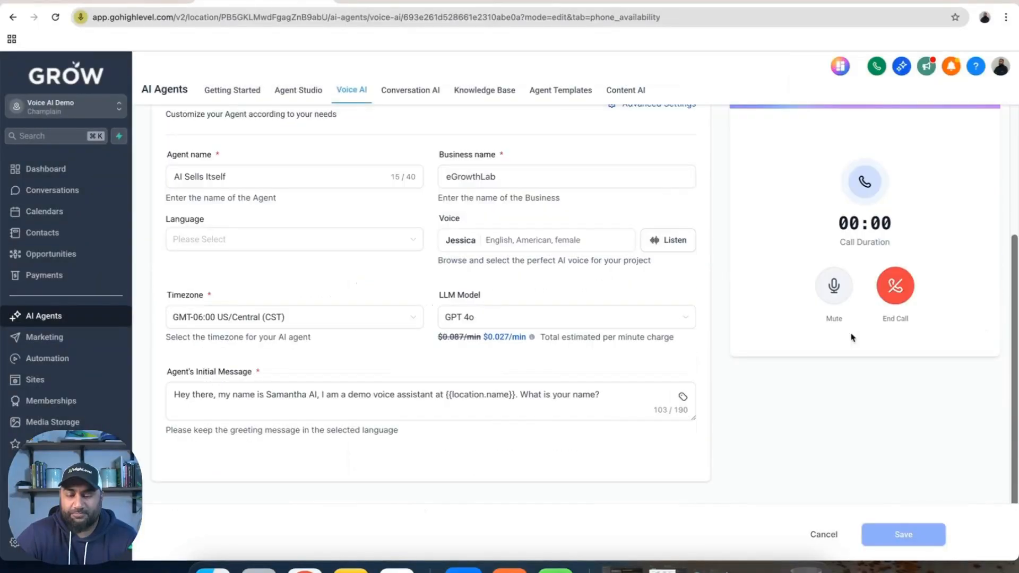
pyautogui.click(895, 293)
pyautogui.scroll(1, 887, 300)
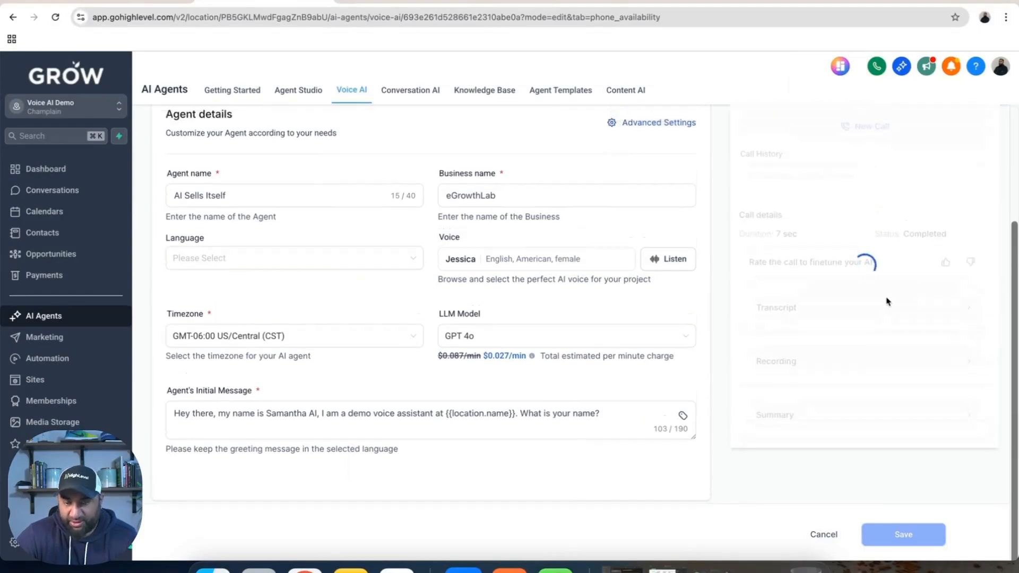
# - Set the agent's Voice Temperature to 0.45 in the advanced settings
pyautogui.click(662, 146)
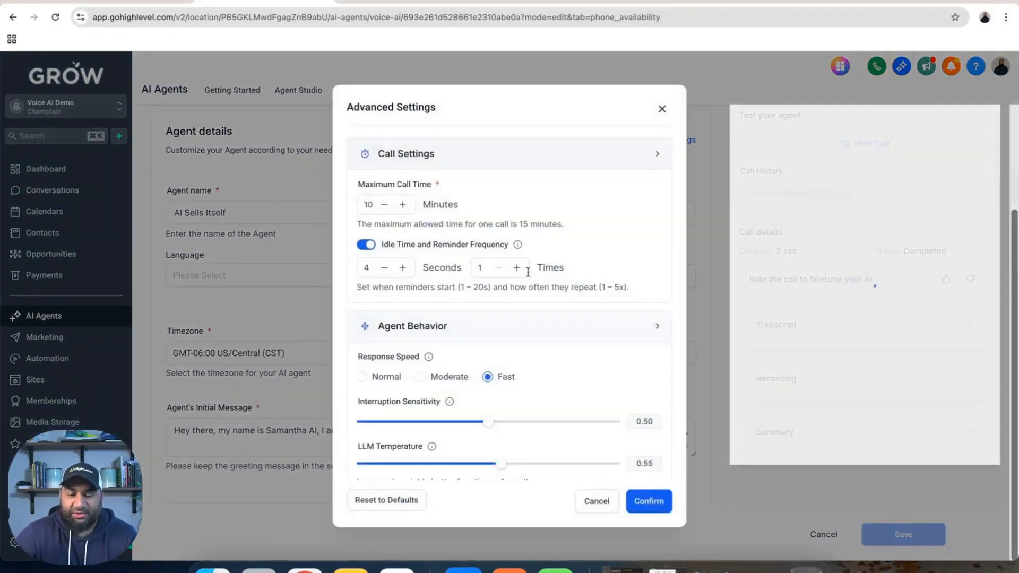
pyautogui.scroll(-3, 511, 288)
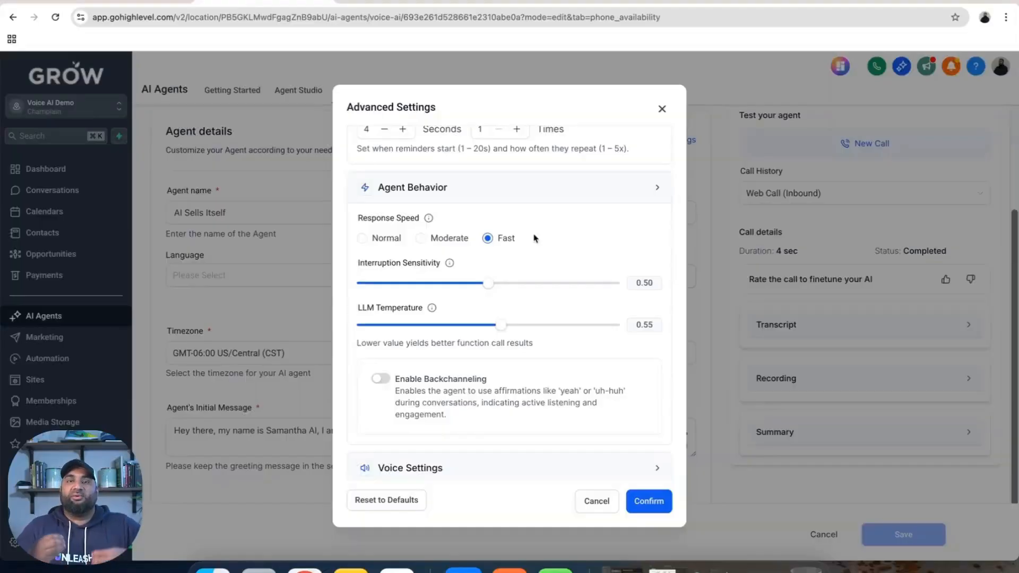
pyautogui.scroll(-3, 525, 262)
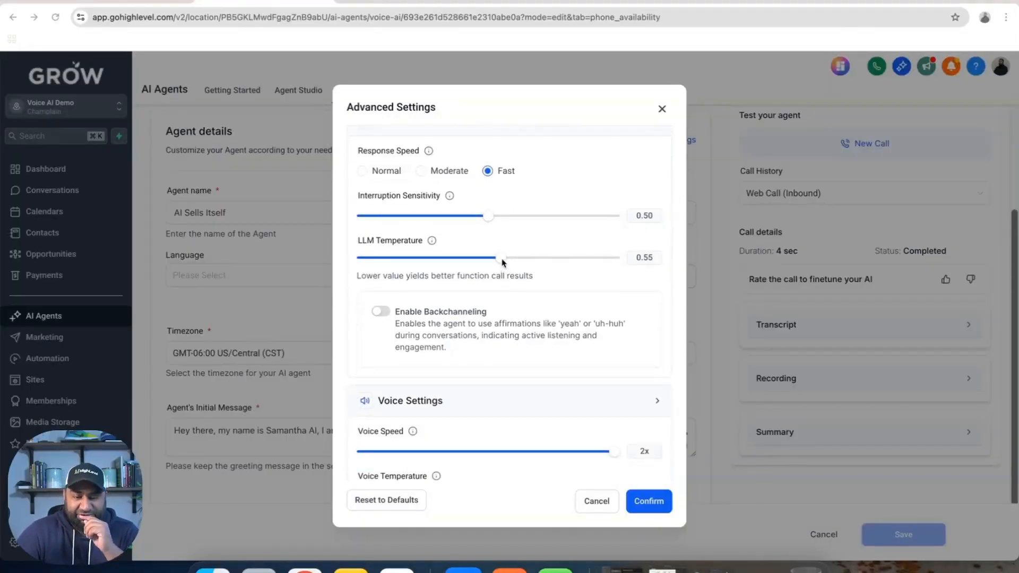
pyautogui.moveTo(432, 242)
pyautogui.scroll(-6, 433, 244)
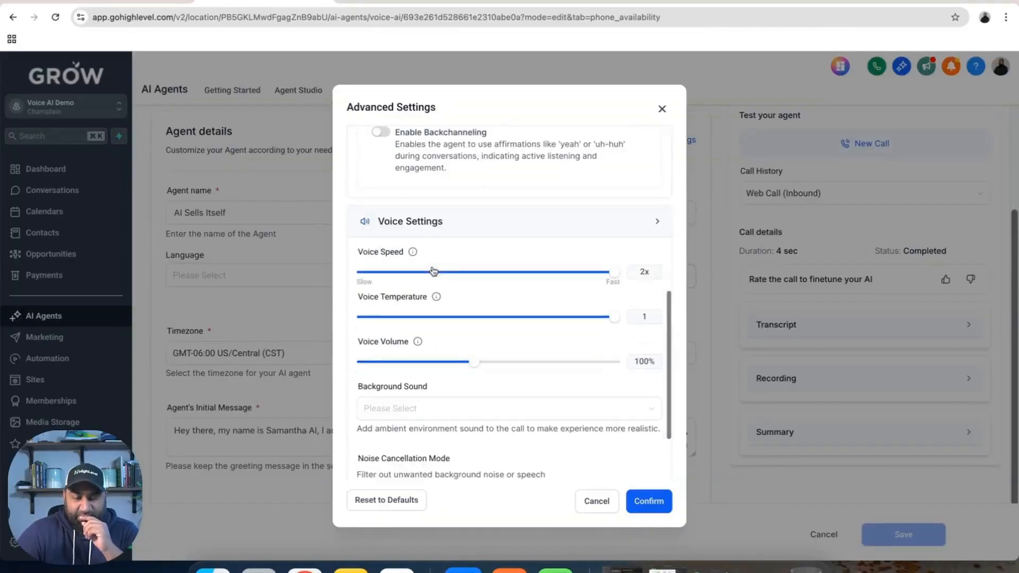
pyautogui.moveTo(436, 297)
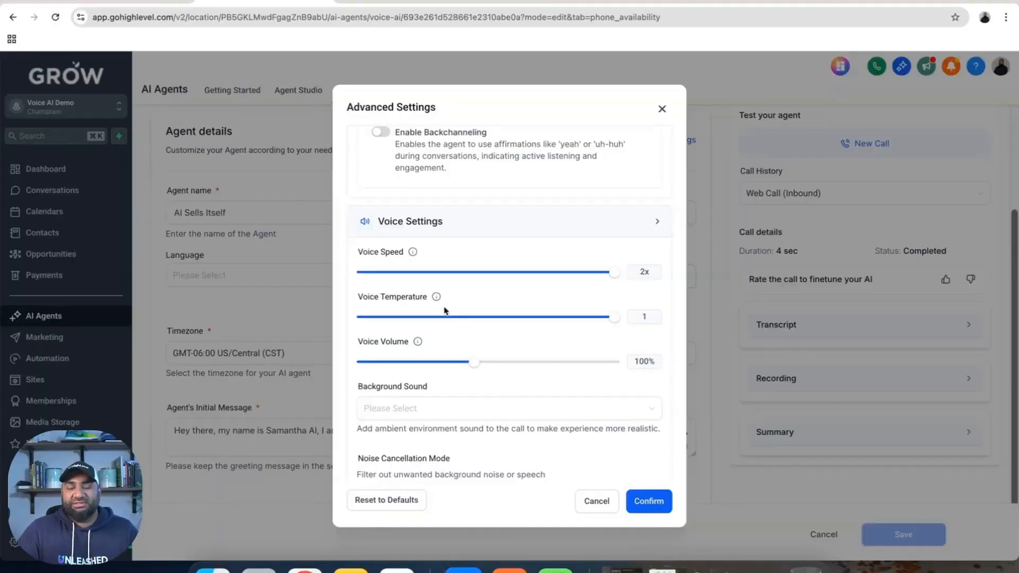
pyautogui.moveTo(446, 317); pyautogui.dragTo(473, 318)
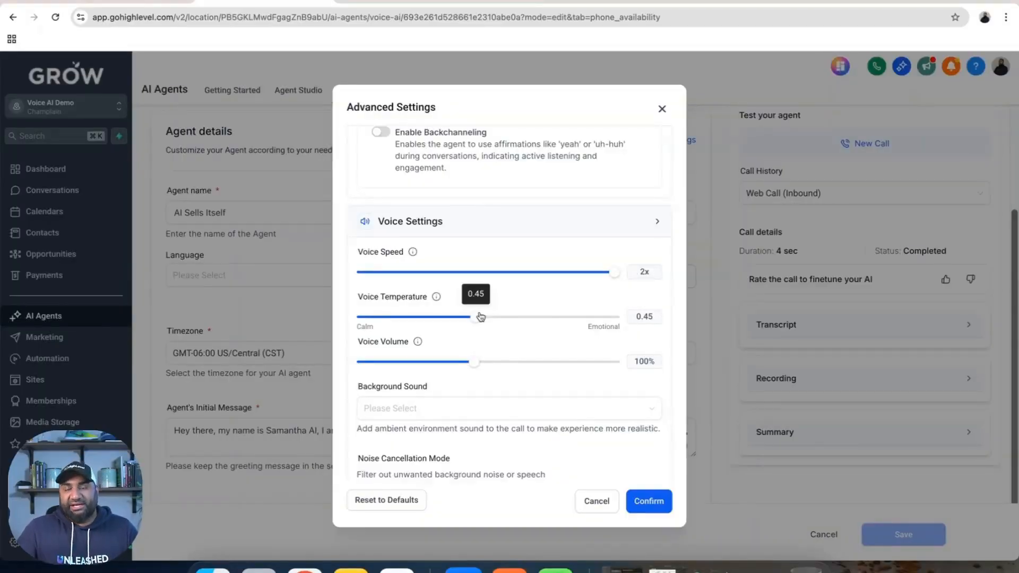
# - Set the Background Sound to Coffee shop and save the agent's advanced settings
pyautogui.scroll(-3, 480, 317)
pyautogui.click(465, 332)
pyautogui.click(438, 358)
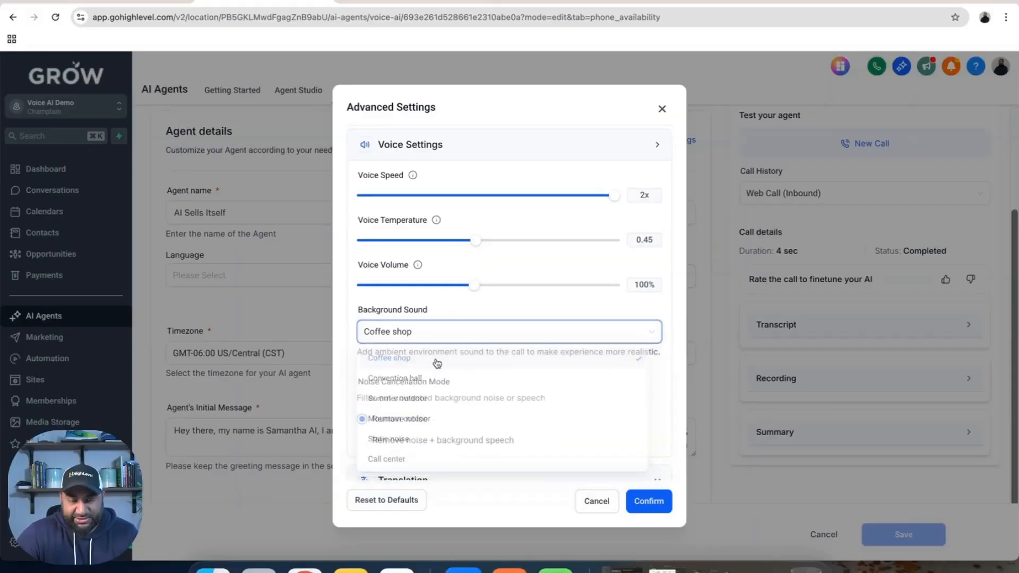
pyautogui.scroll(-1, 473, 366)
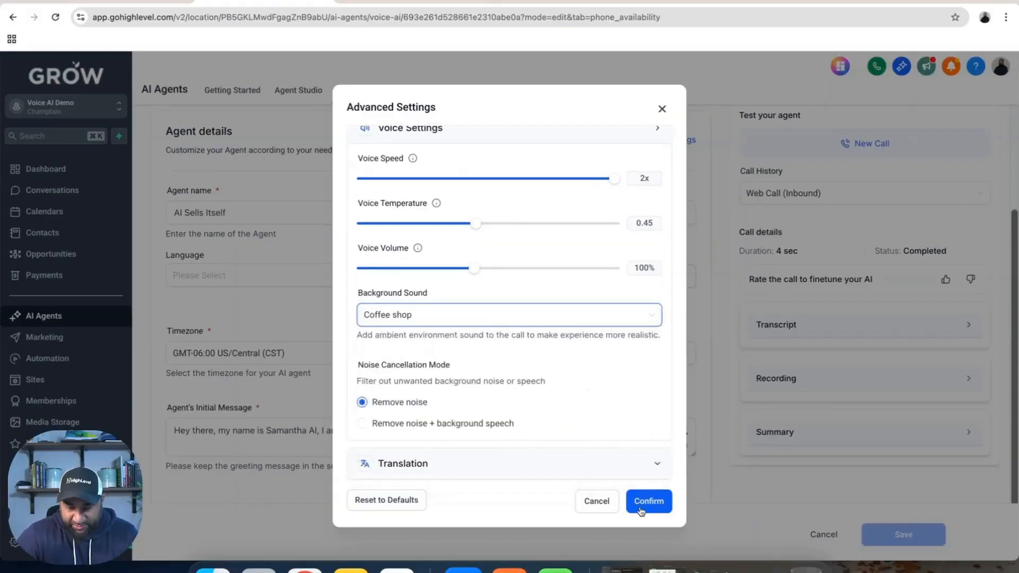
pyautogui.click(649, 502)
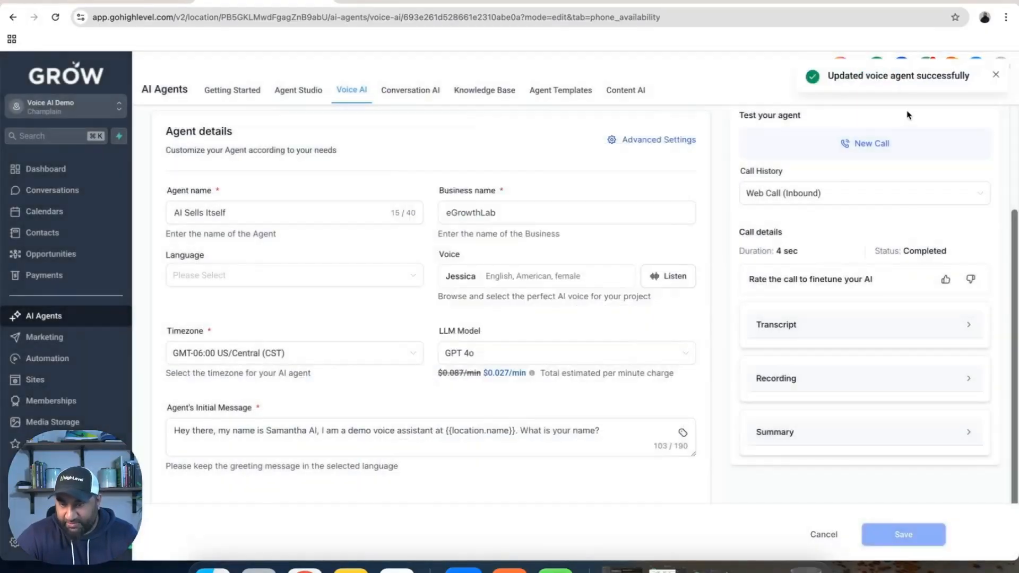
# - Make a test web call to hear the agent with the coffee shop background sound, and end it
pyautogui.click(867, 433)
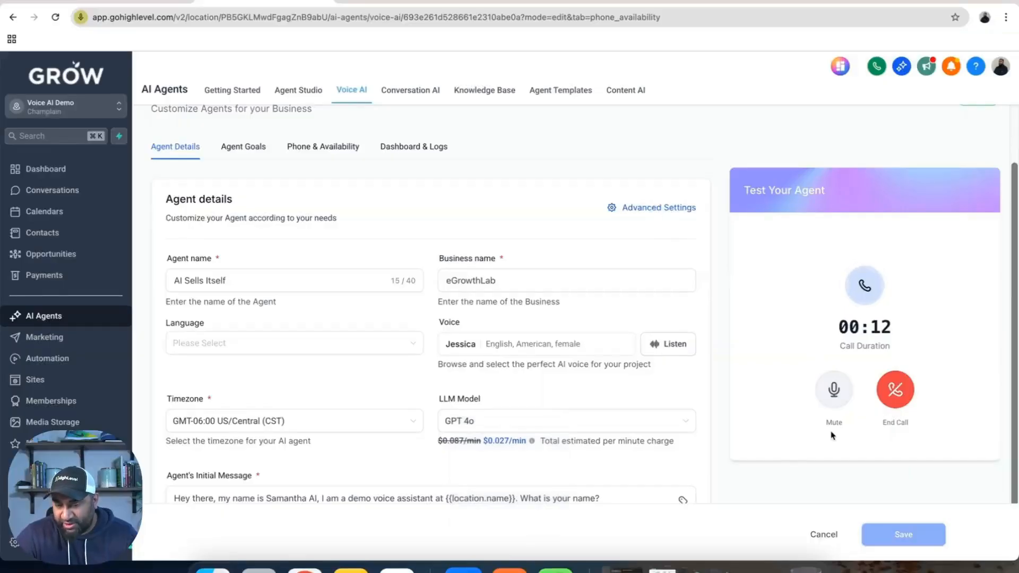
pyautogui.click(897, 389)
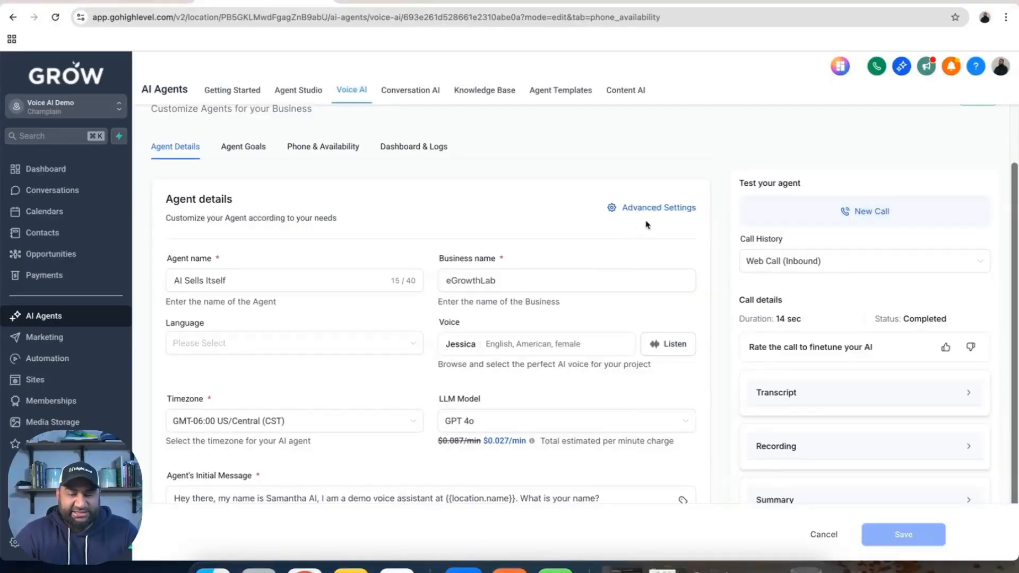
# - Set the Voice Speed to 1.25x and the Voice Volume to 200% in the agent's advanced settings
pyautogui.click(659, 208)
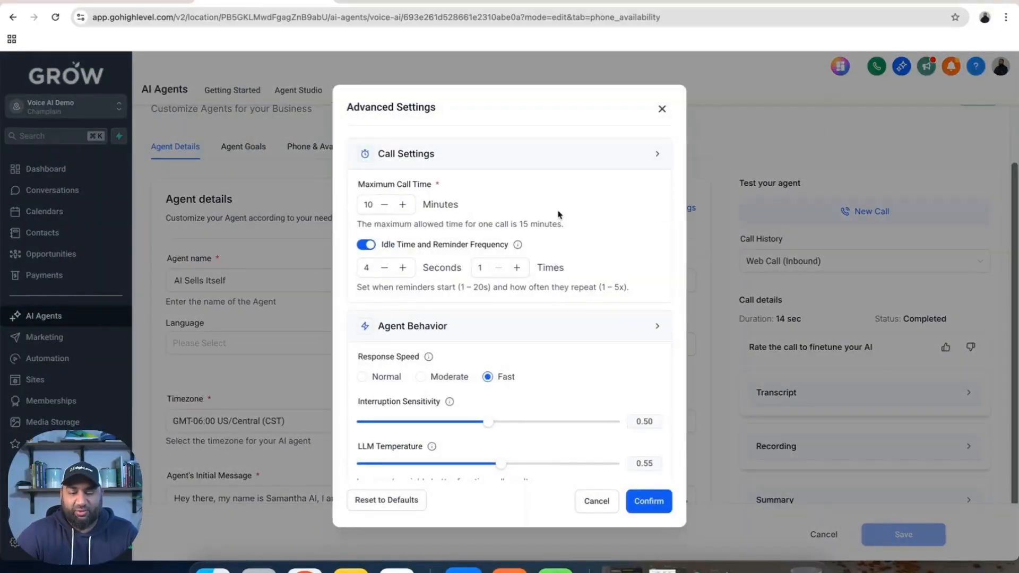
pyautogui.scroll(-1, 558, 214)
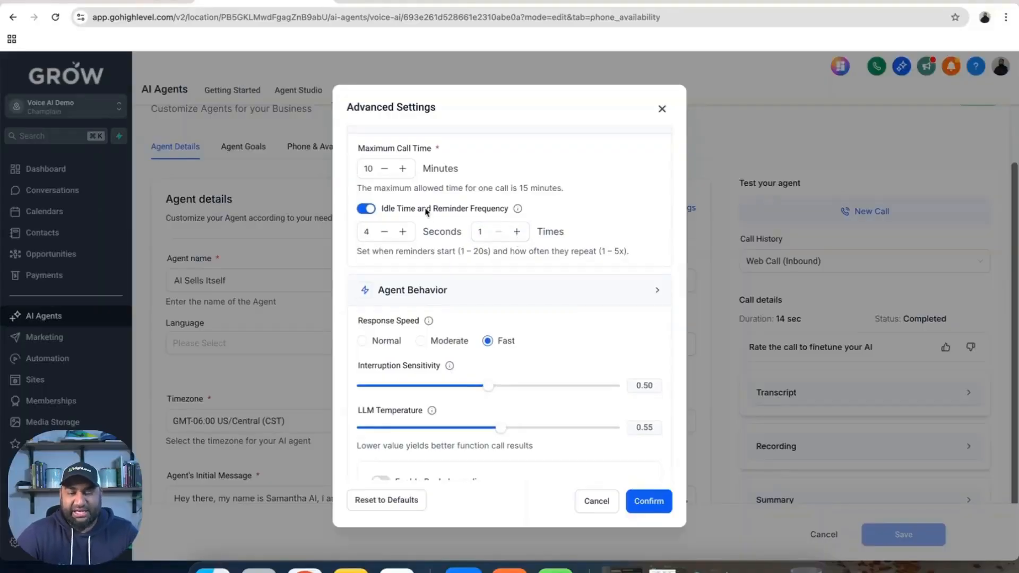
pyautogui.moveTo(518, 209)
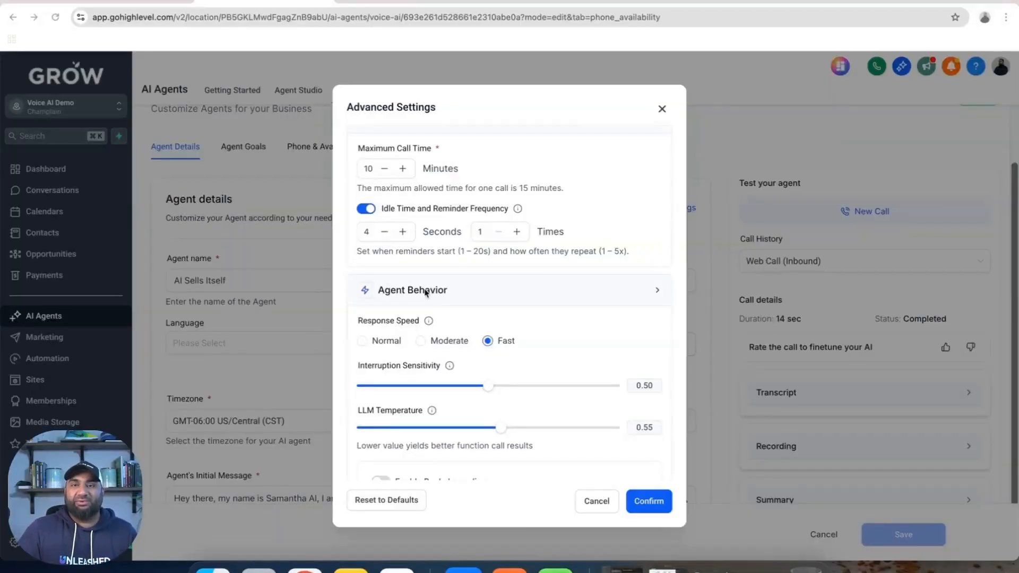
pyautogui.scroll(-3, 425, 290)
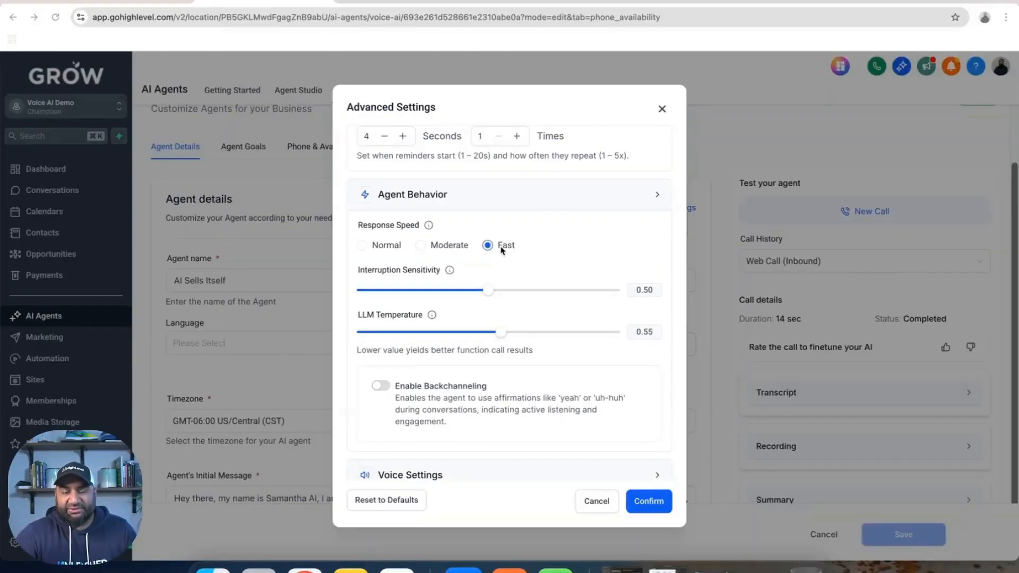
pyautogui.moveTo(428, 226)
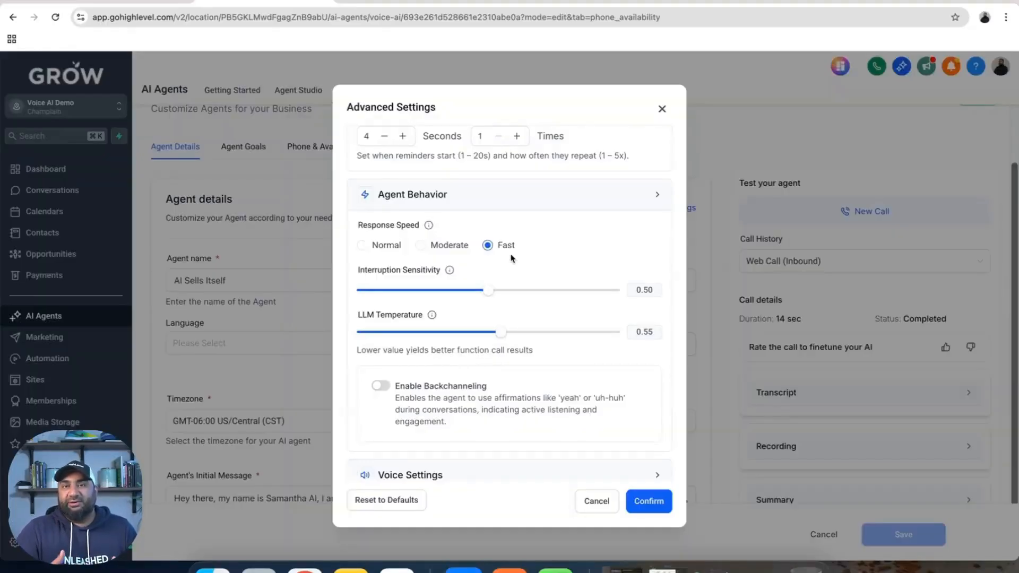
pyautogui.scroll(-2, 511, 259)
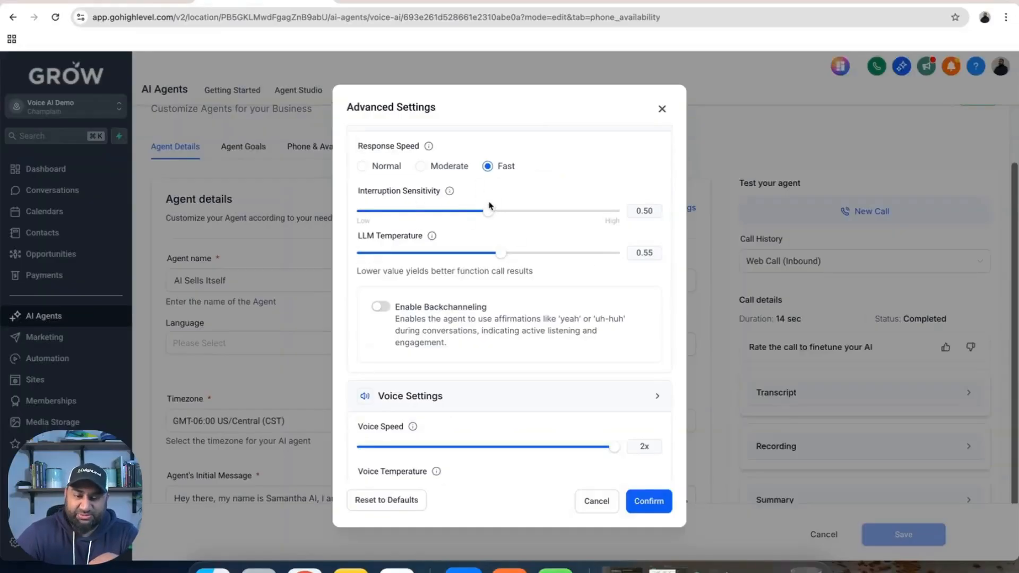
pyautogui.scroll(-1, 491, 207)
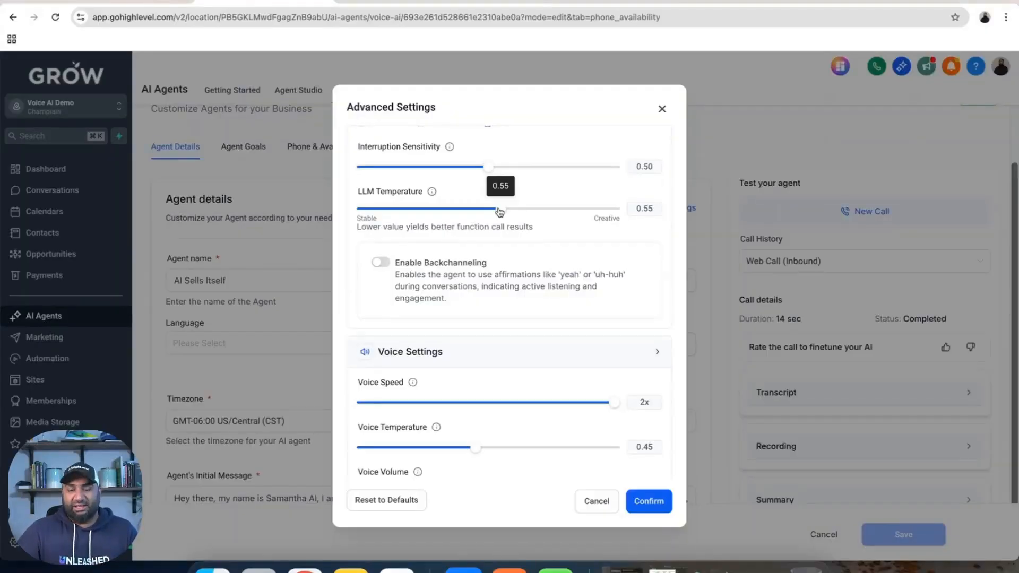
pyautogui.scroll(-3, 499, 212)
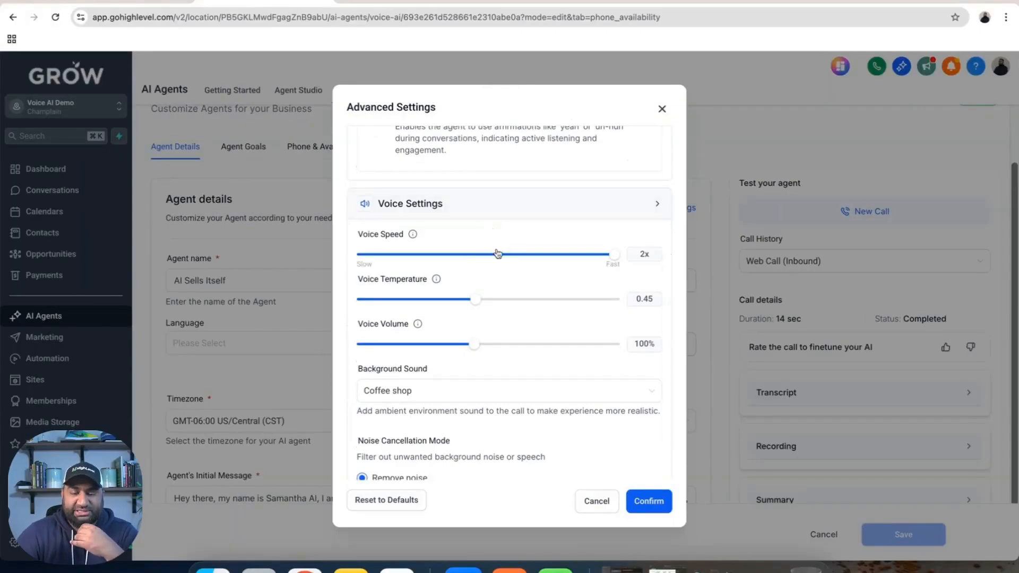
pyautogui.moveTo(498, 254); pyautogui.dragTo(488, 255)
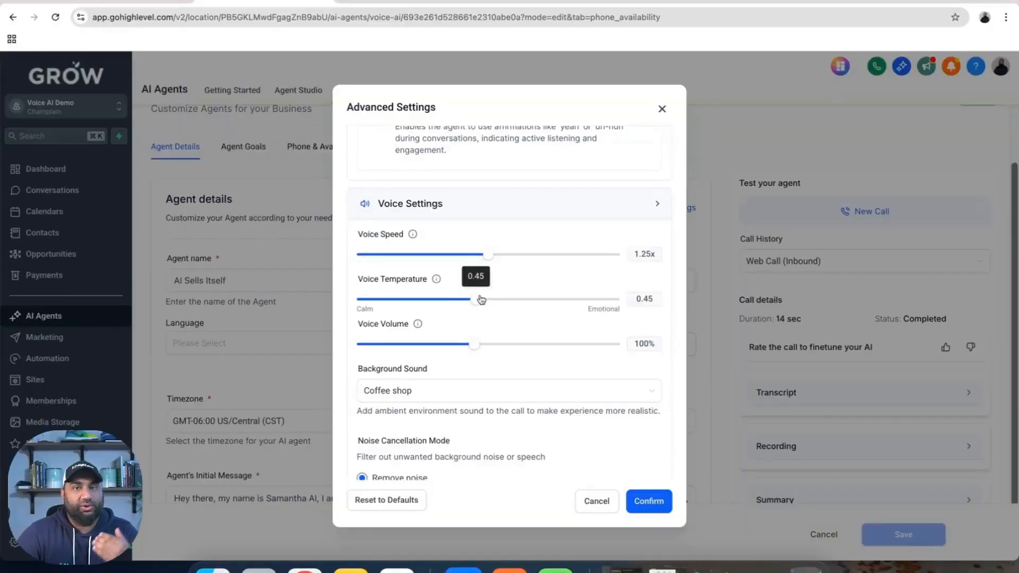
pyautogui.scroll(-1, 484, 355)
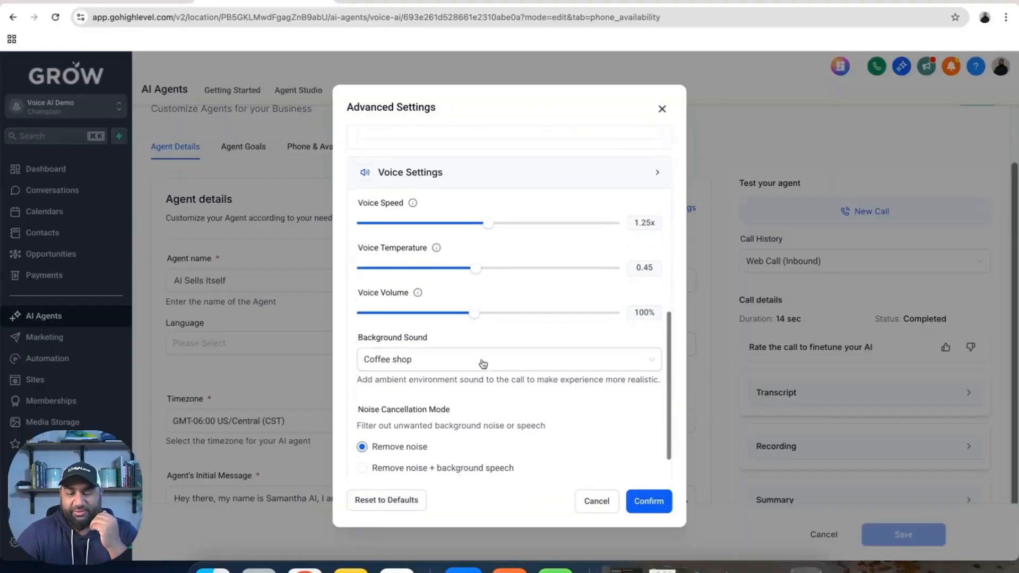
pyautogui.moveTo(474, 313); pyautogui.dragTo(615, 318)
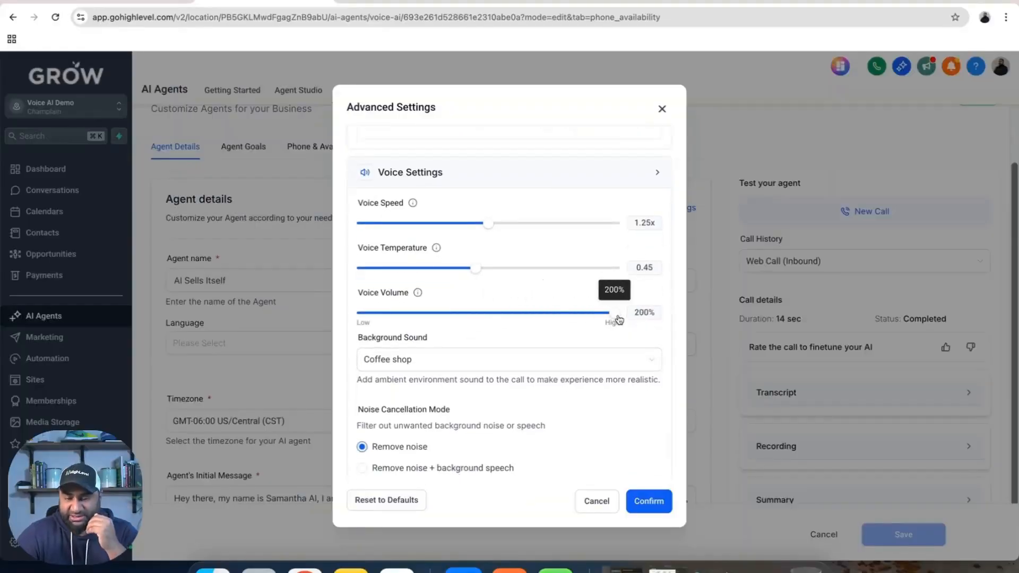
# - Save the advanced settings and make a short test web call to hear the louder voice, ending it after a few seconds
pyautogui.click(654, 500)
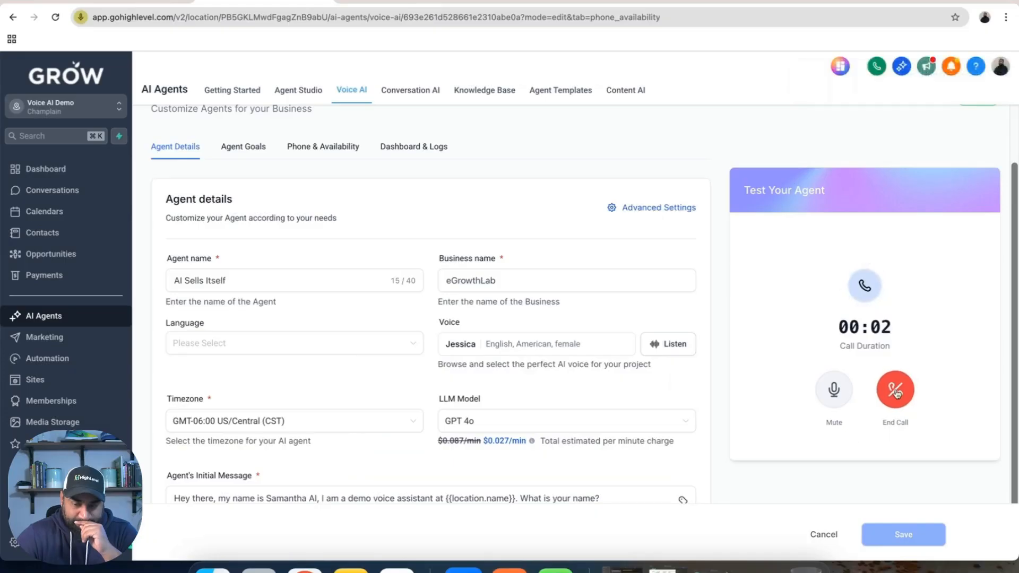
pyautogui.click(896, 394)
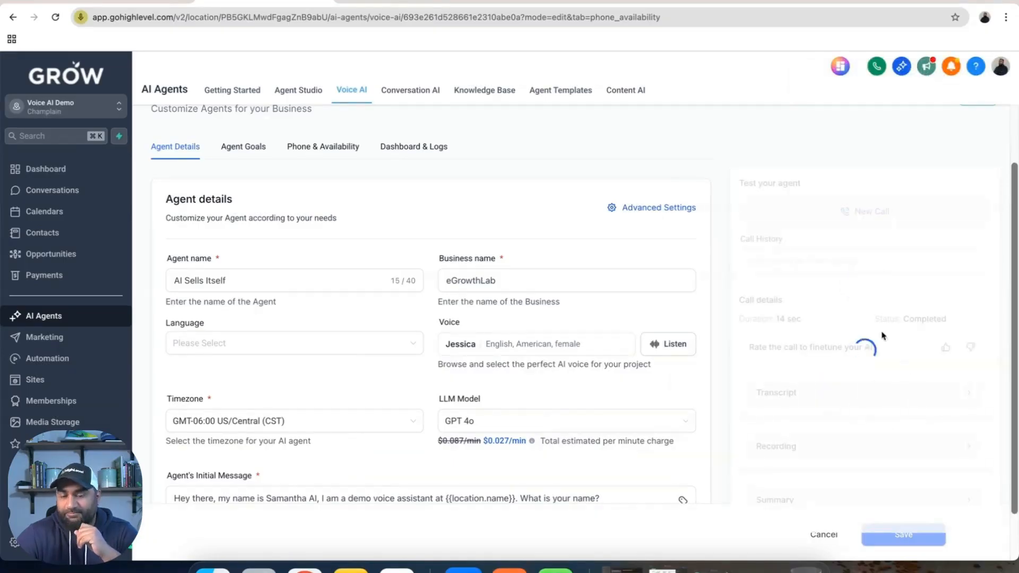
# - In the advanced settings, set the Voice Volume to 100% and the Noise Cancellation Mode to Remove noise + background speech
pyautogui.click(648, 208)
pyautogui.scroll(-5, 533, 353)
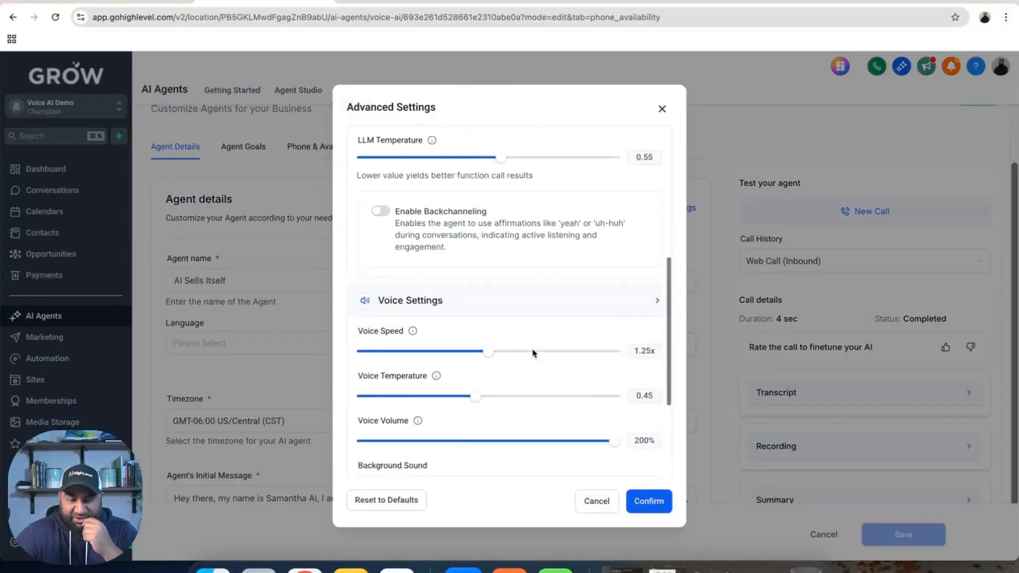
pyautogui.moveTo(617, 307); pyautogui.dragTo(477, 290)
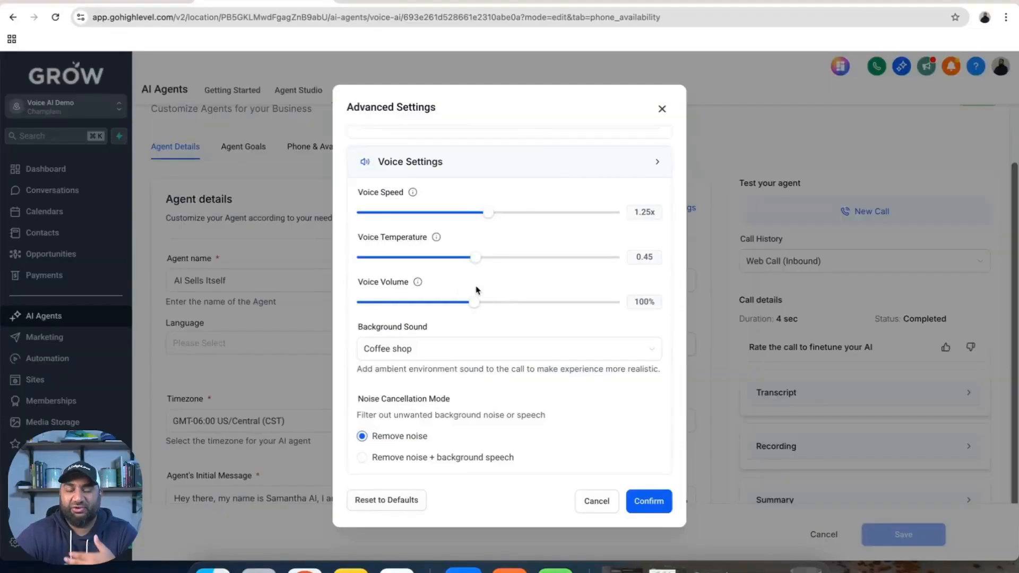
pyautogui.scroll(-2, 547, 305)
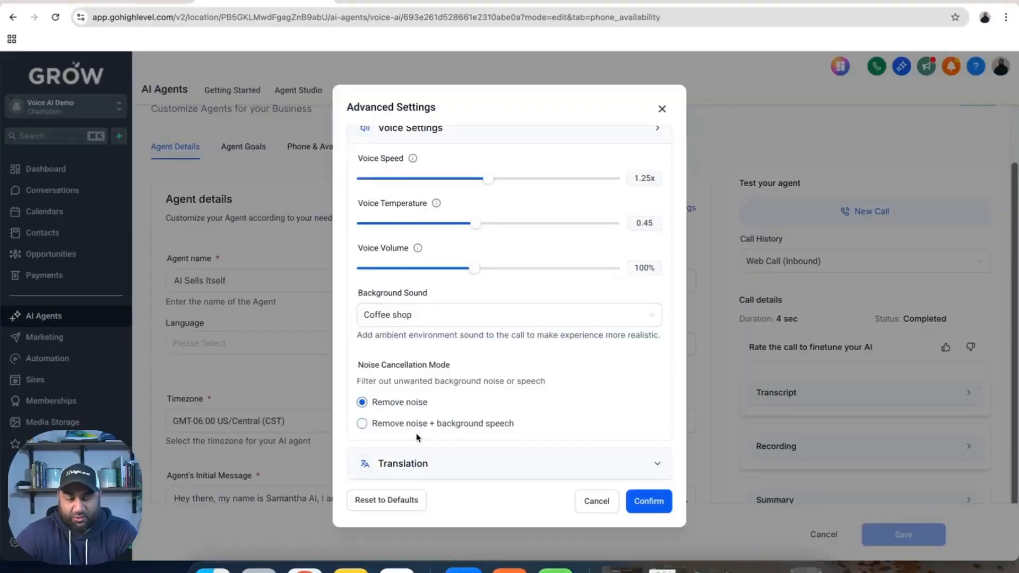
pyautogui.click(441, 424)
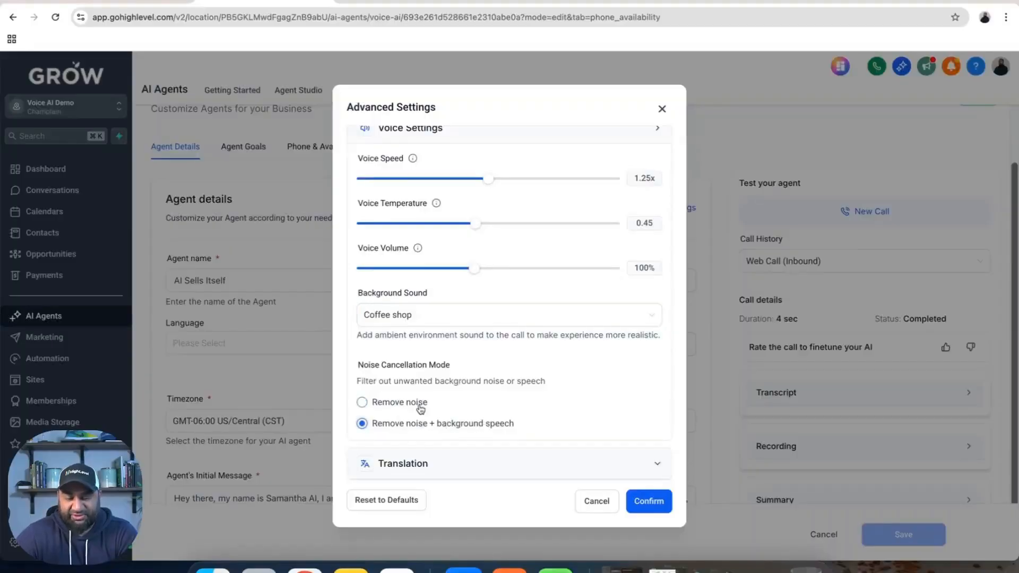
# - Enable Target Language under the Translation settings and check which languages are available for translating the summary and transcript
pyautogui.click(464, 464)
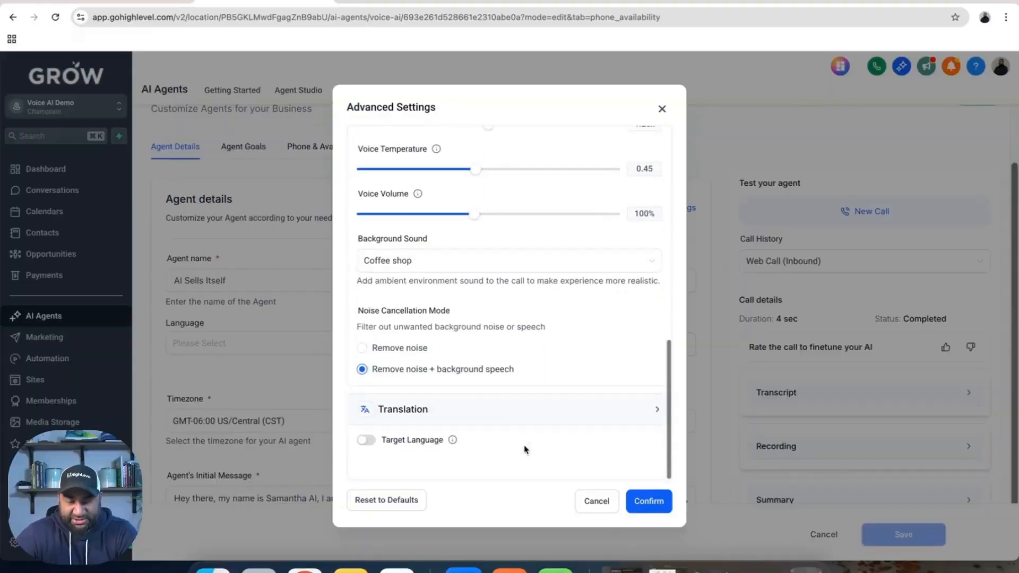
pyautogui.moveTo(453, 441)
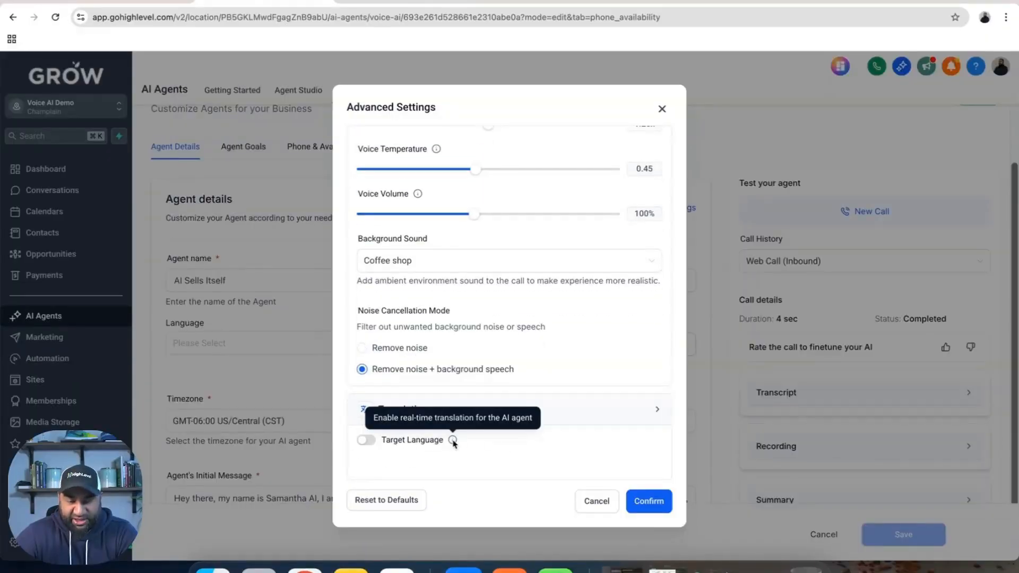
pyautogui.click(365, 439)
pyautogui.scroll(-1, 419, 446)
pyautogui.click(438, 441)
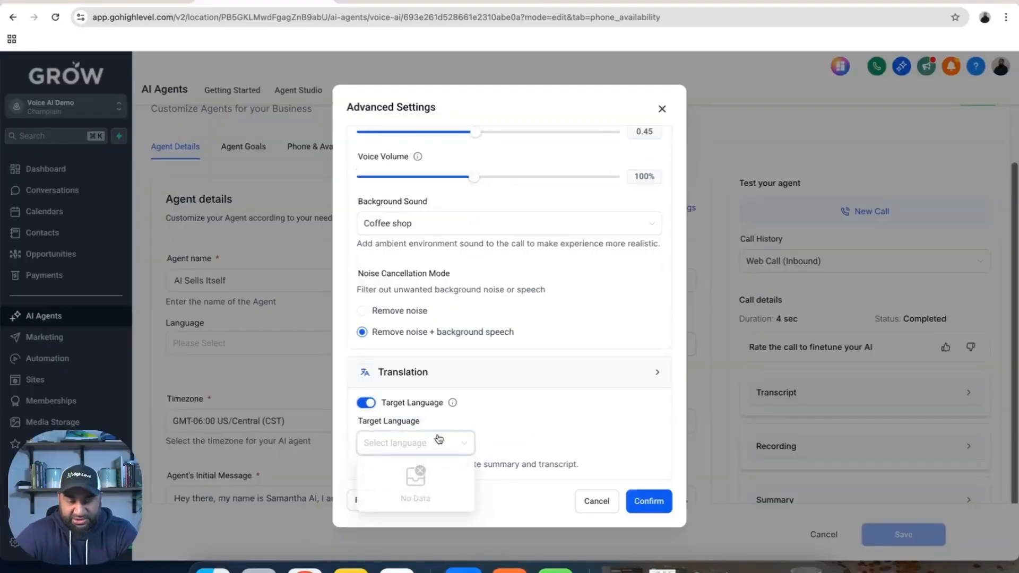
pyautogui.click(458, 424)
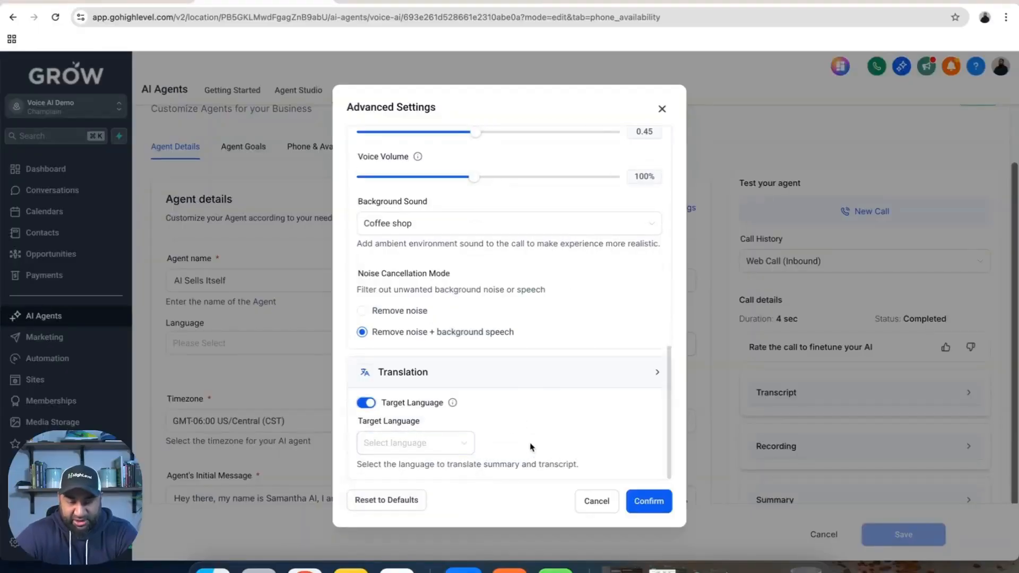
pyautogui.click(434, 449)
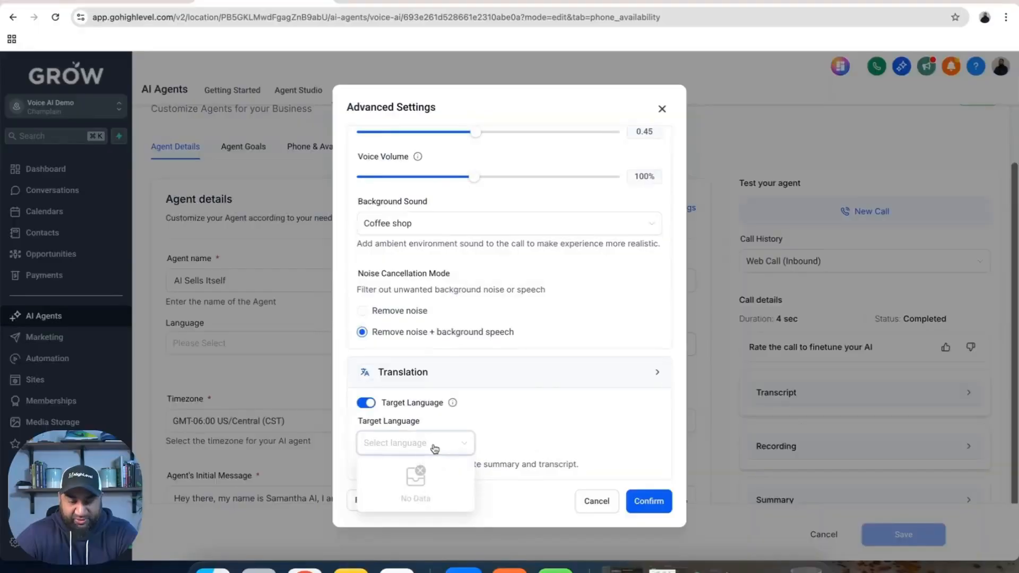
pyautogui.click(407, 377)
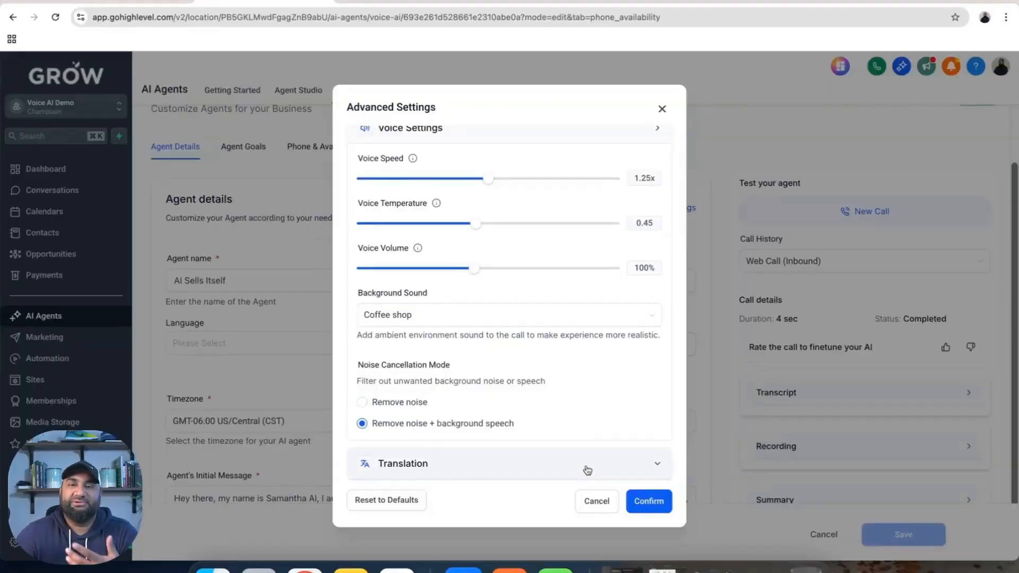
pyautogui.click(495, 476)
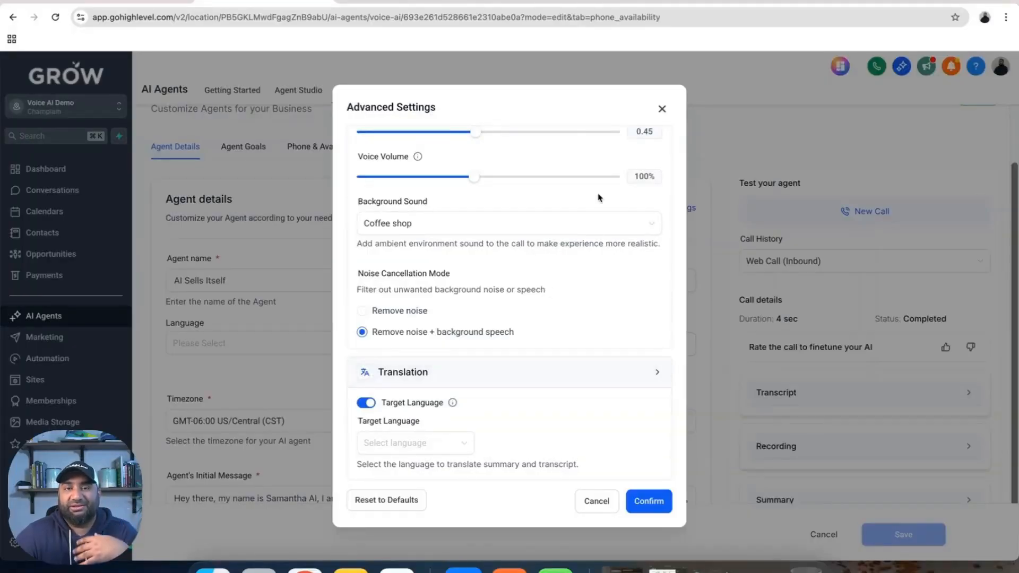
# - Close the advanced settings without confirming, set the agent's Language to German and save the agent
pyautogui.click(662, 109)
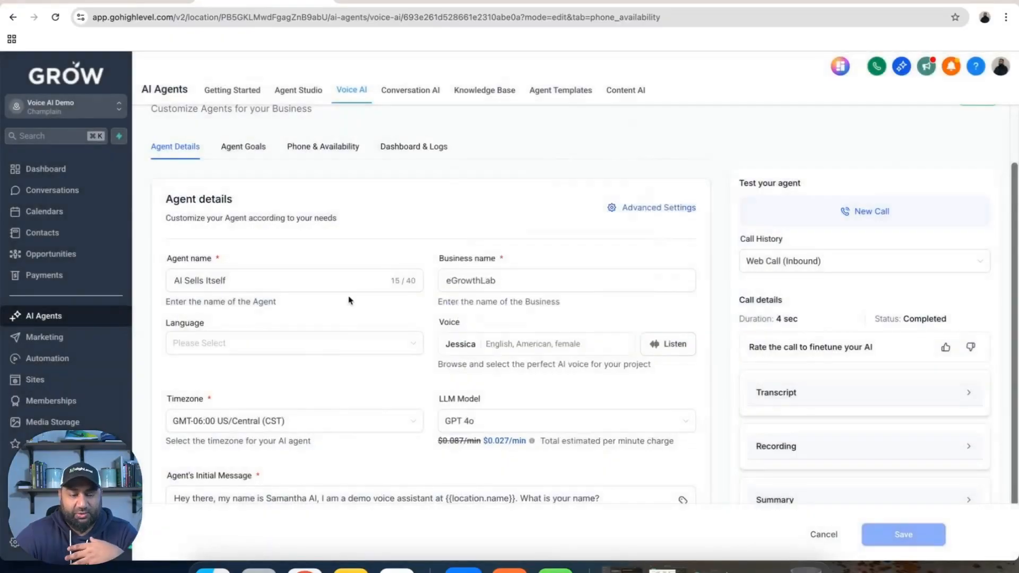
pyautogui.scroll(-3, 331, 318)
pyautogui.click(328, 271)
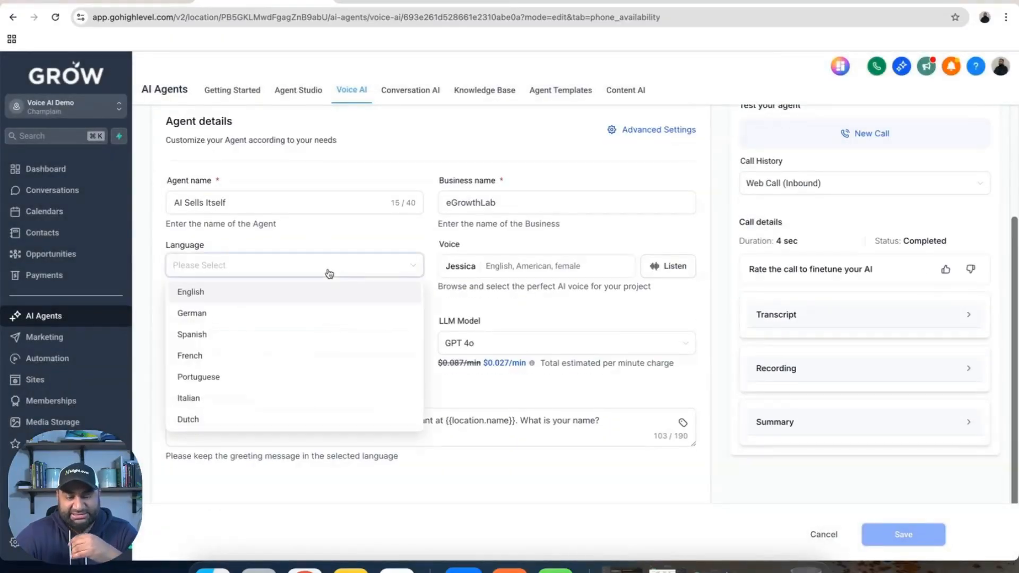
pyautogui.click(308, 324)
pyautogui.click(639, 348)
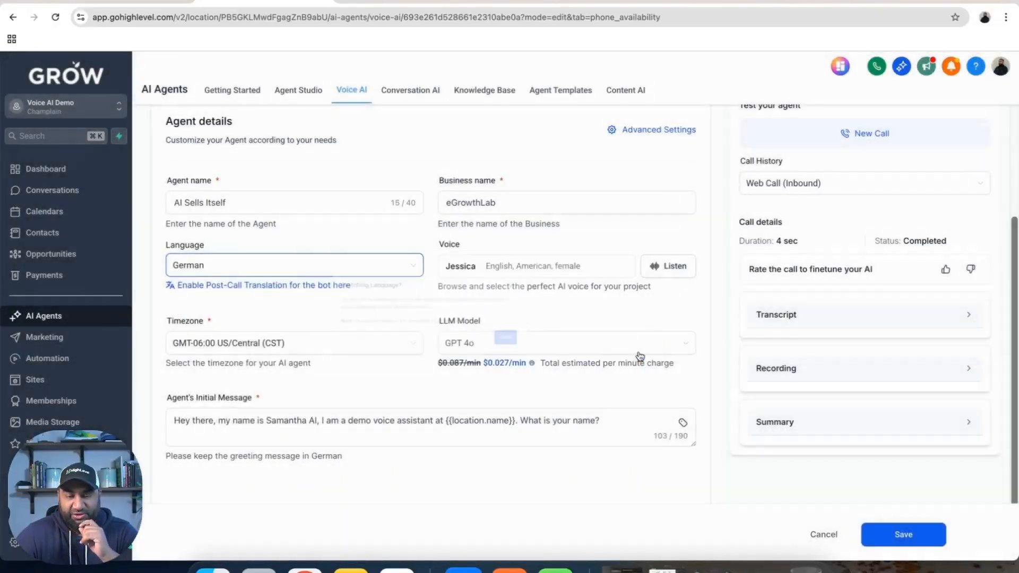
pyautogui.click(875, 533)
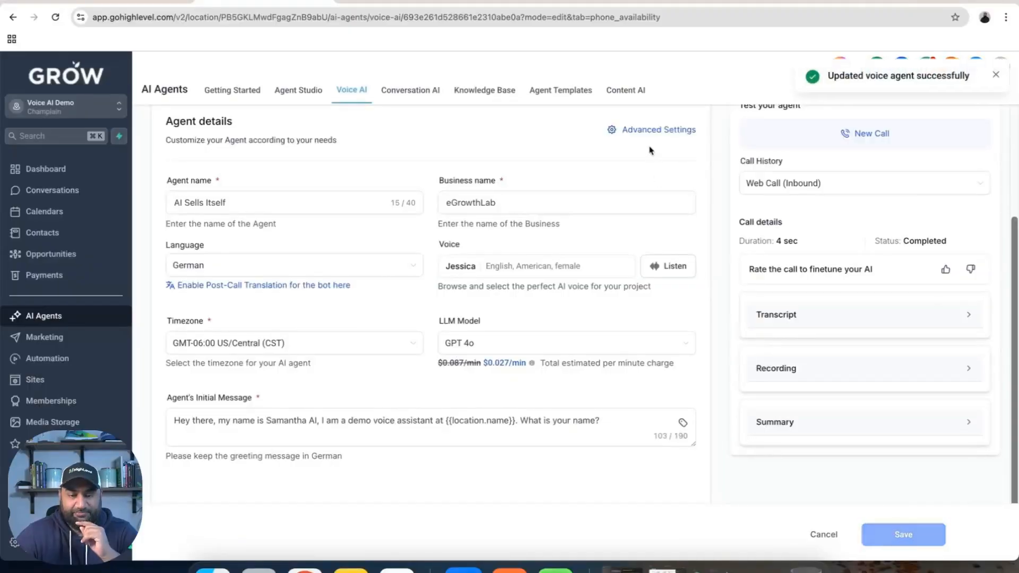
# - In the agent's advanced settings, enable Target Language under Translation and choose English for translating the summary and transcript
pyautogui.click(649, 129)
pyautogui.scroll(-10, 399, 274)
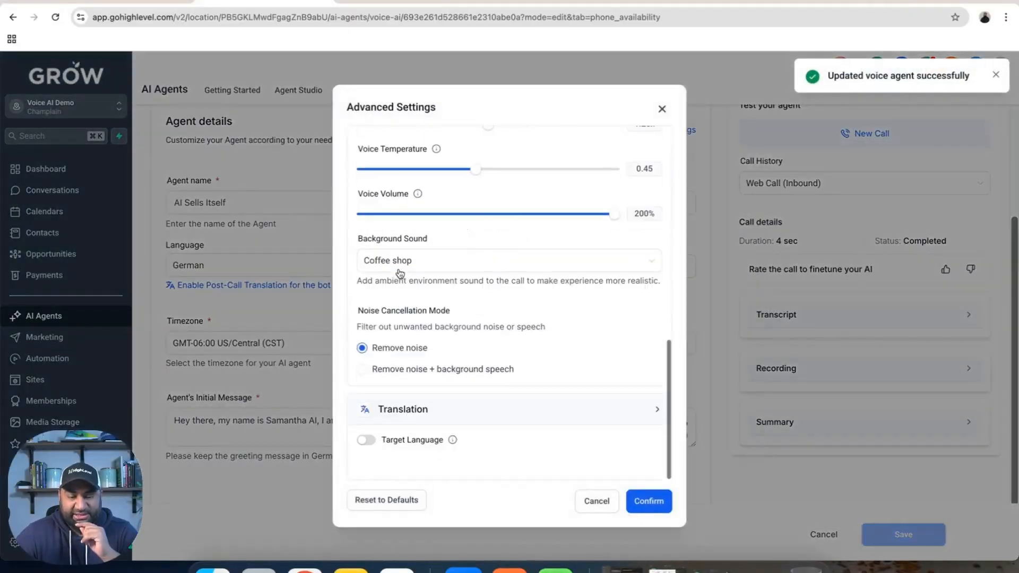
pyautogui.click(395, 438)
pyautogui.scroll(-2, 371, 444)
pyautogui.click(392, 447)
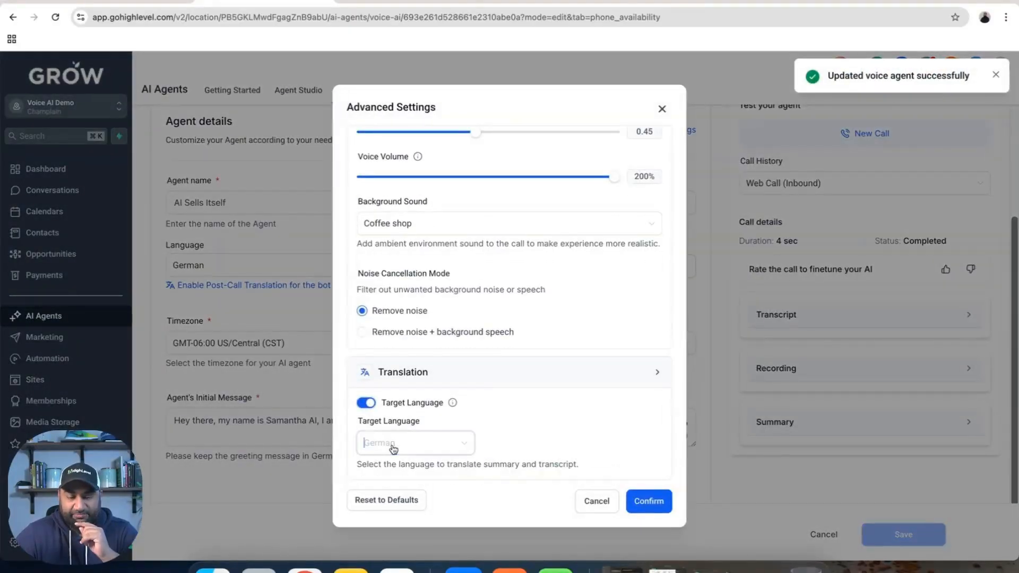
pyautogui.click(399, 495)
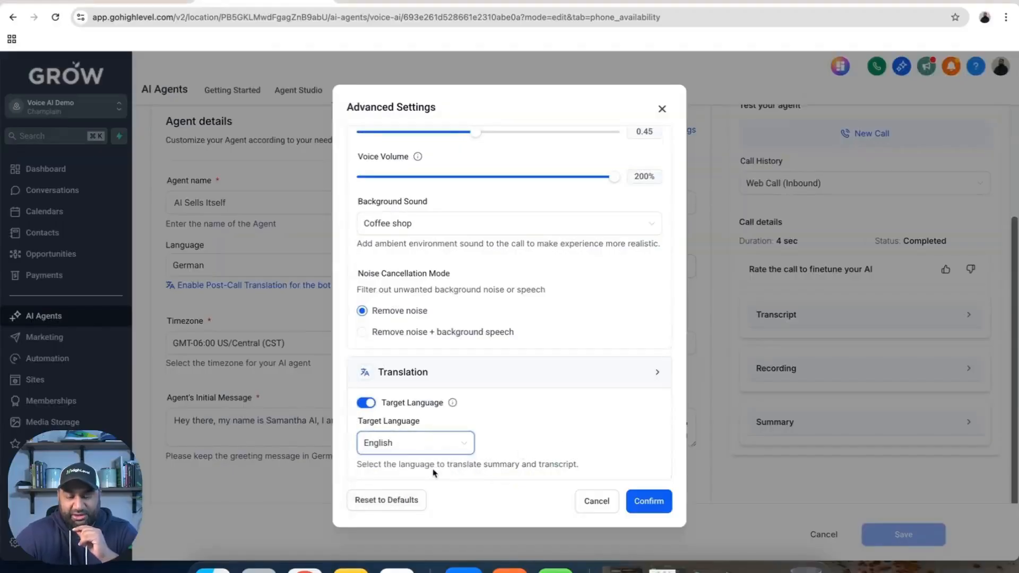
pyautogui.moveTo(448, 464); pyautogui.dragTo(594, 469)
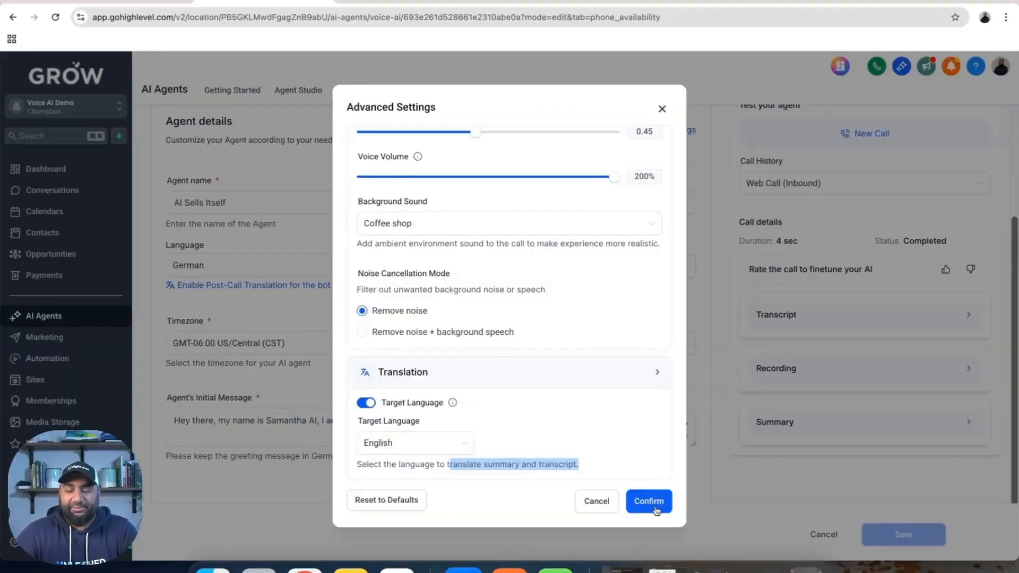
pyautogui.scroll(15, 609, 408)
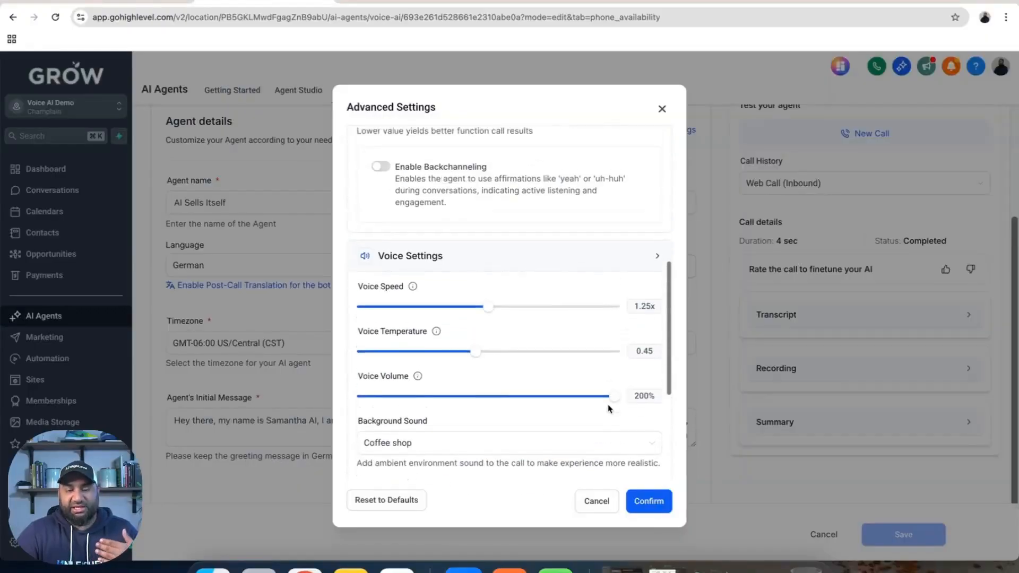